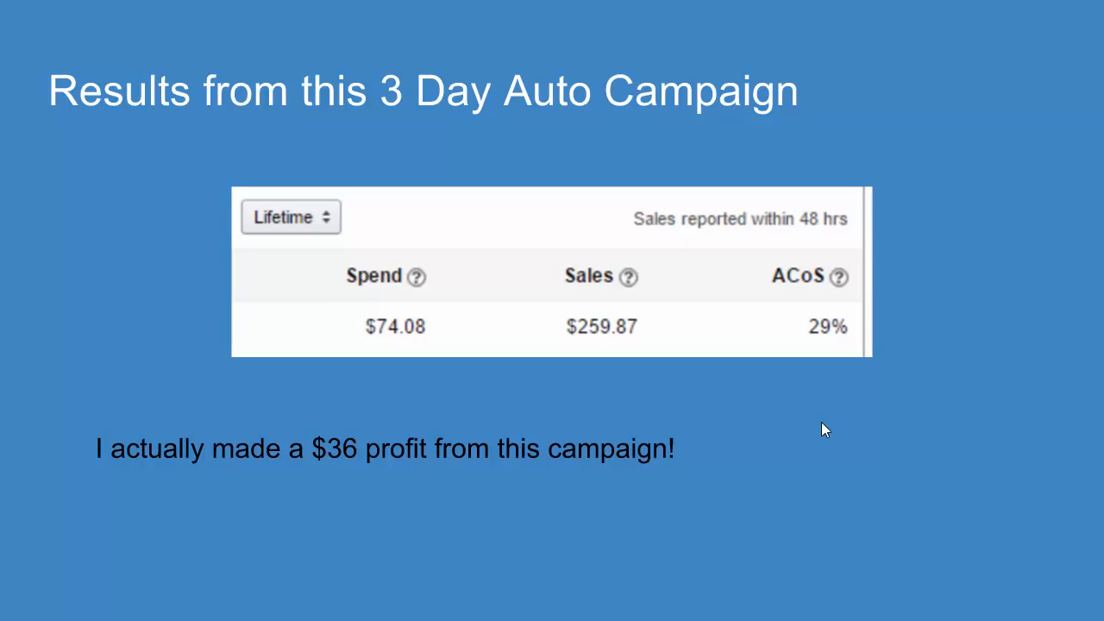
key(Right)
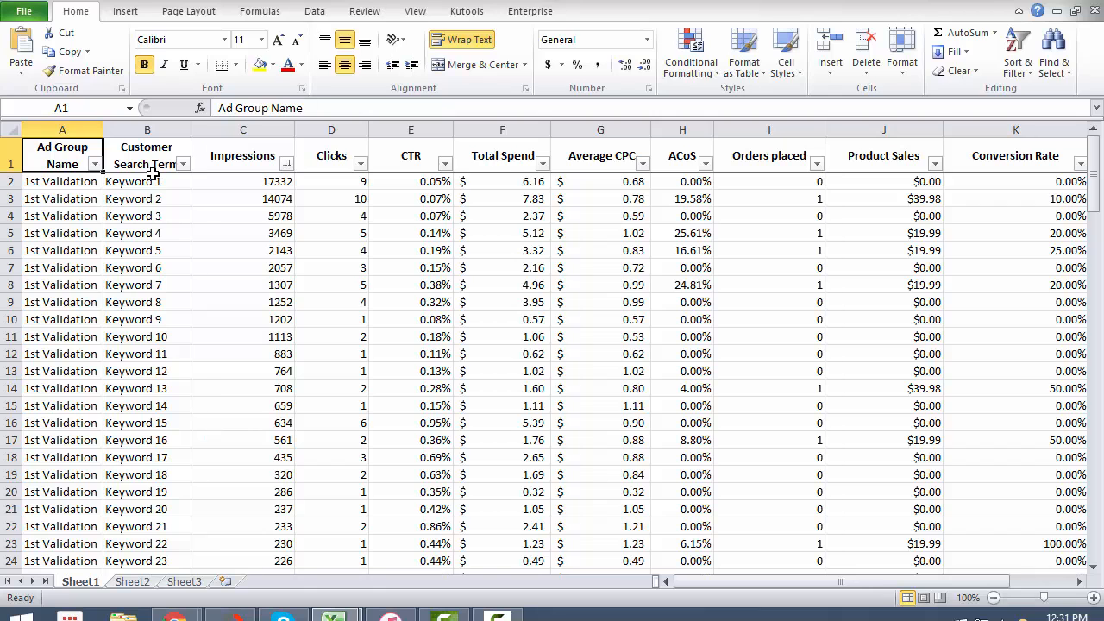
drag(158, 181, 149, 146)
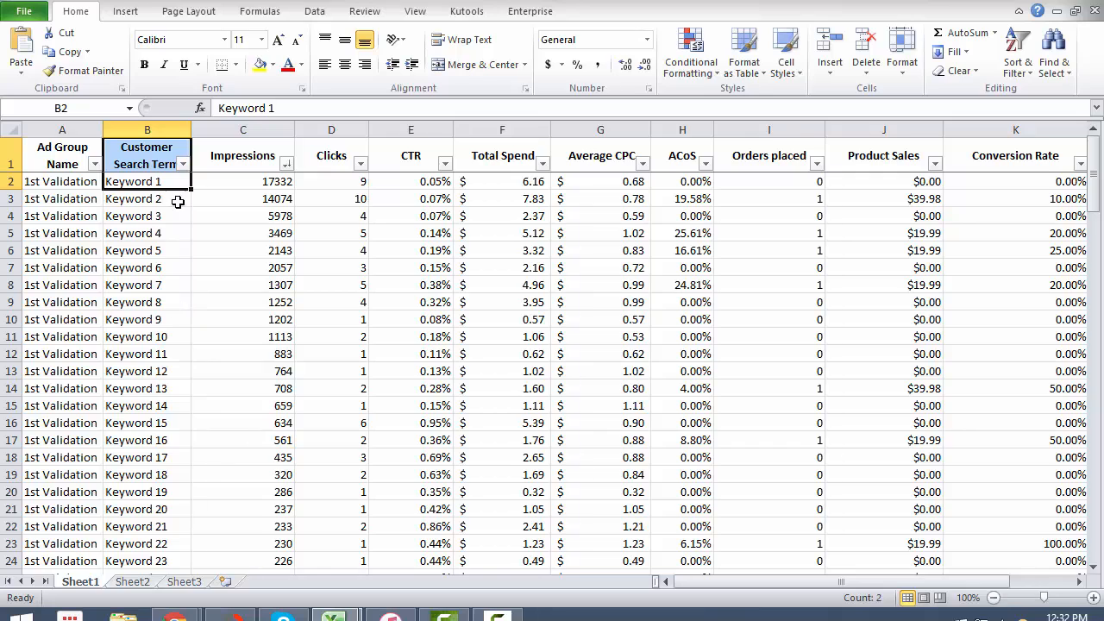
drag(169, 181, 161, 388)
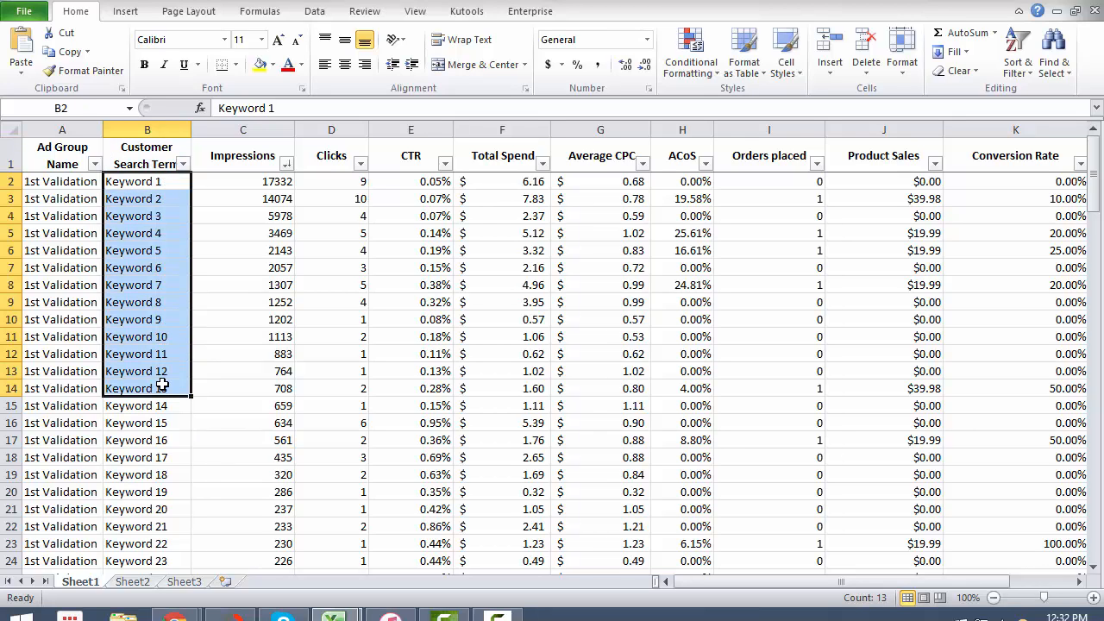
drag(543, 198, 862, 371)
click(384, 283)
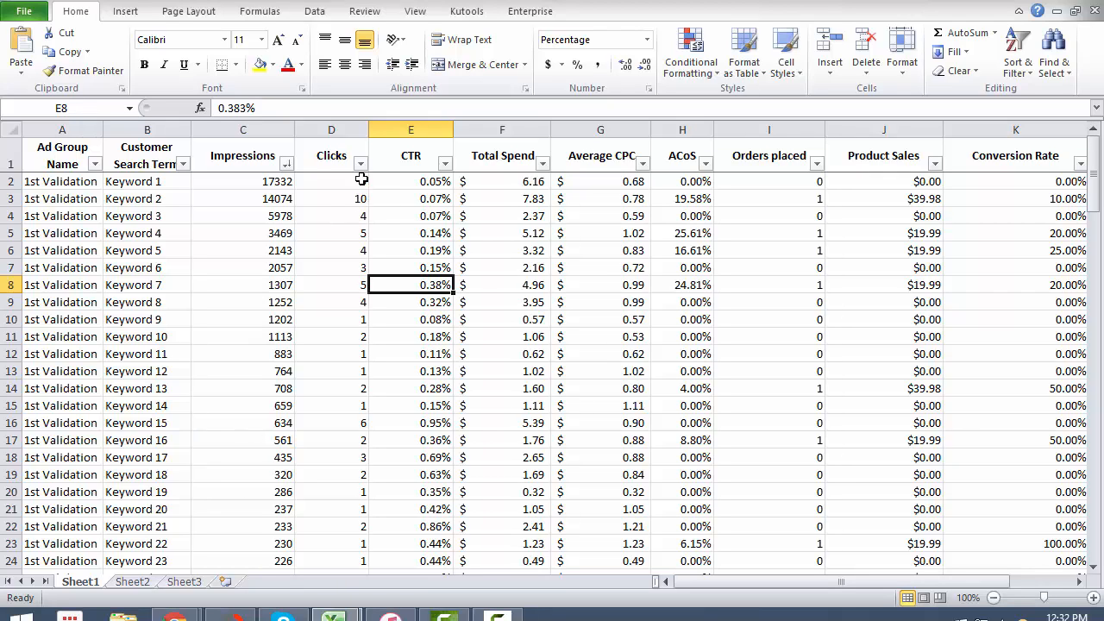
Sort the keyword table by Impressions from largest to smallest.
click(256, 162)
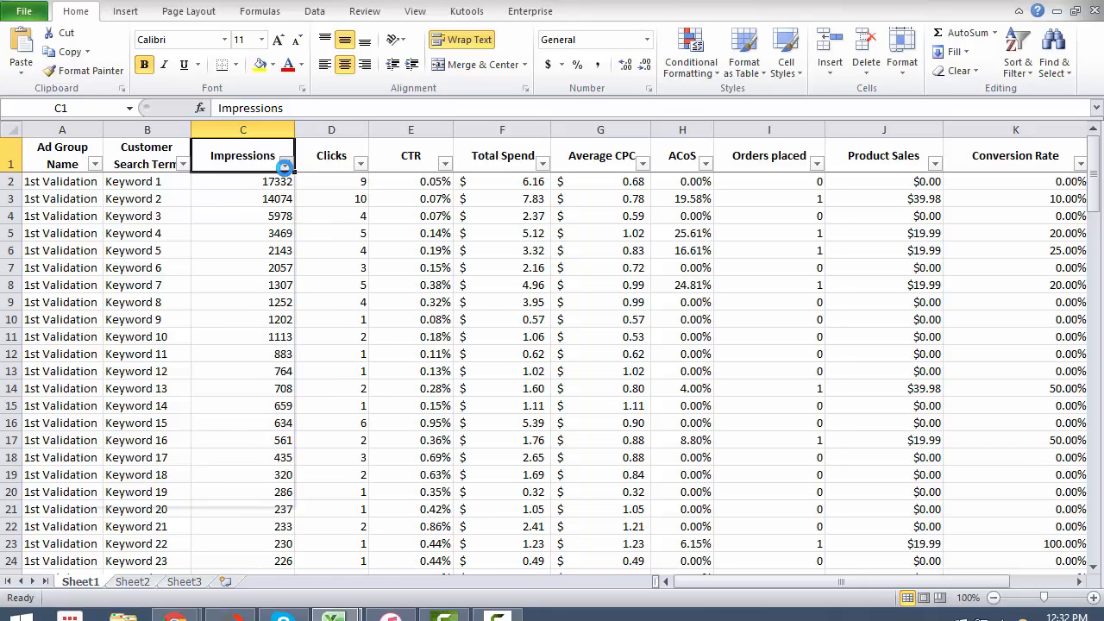
click(286, 164)
click(131, 201)
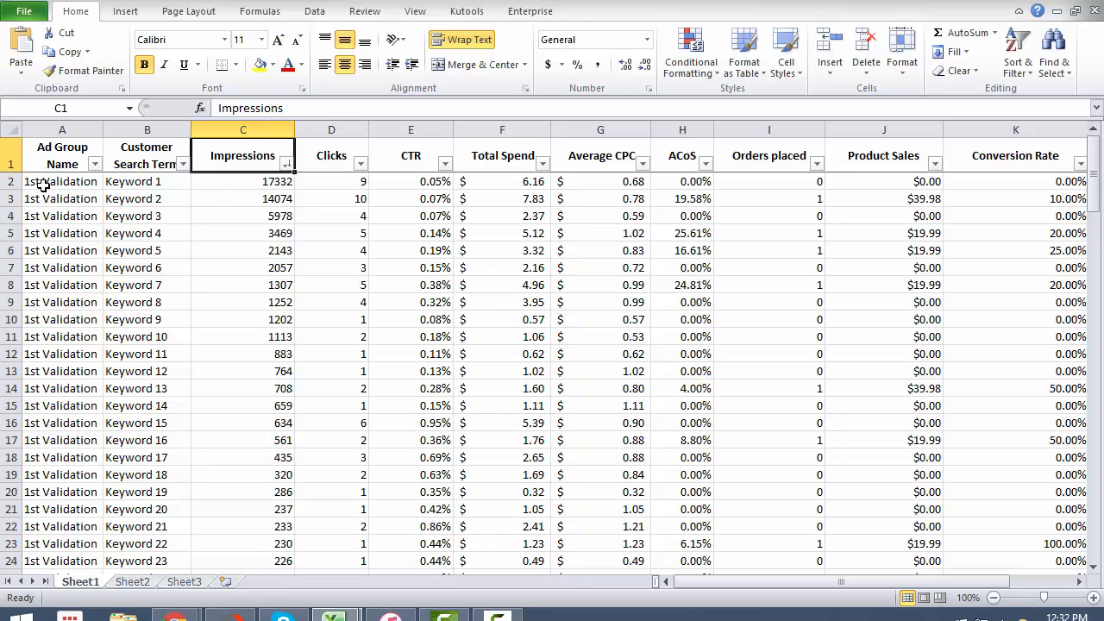
Apply the light green cell style with dark green text to rows 2 to 11, the ten keywords with the most impressions.
drag(40, 185, 882, 325)
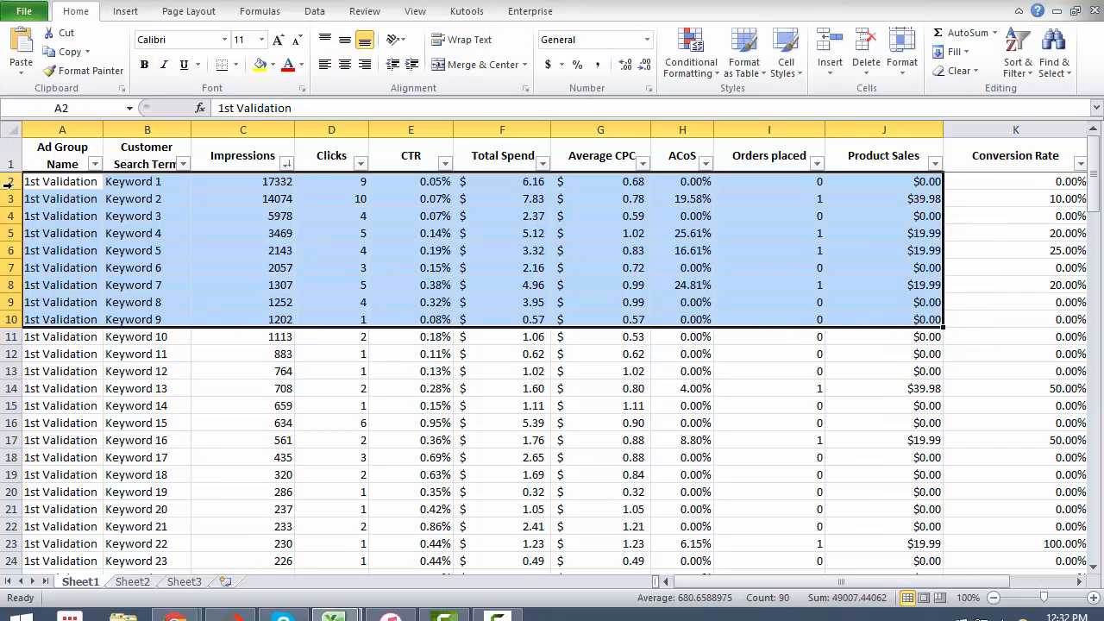
drag(7, 183, 4, 339)
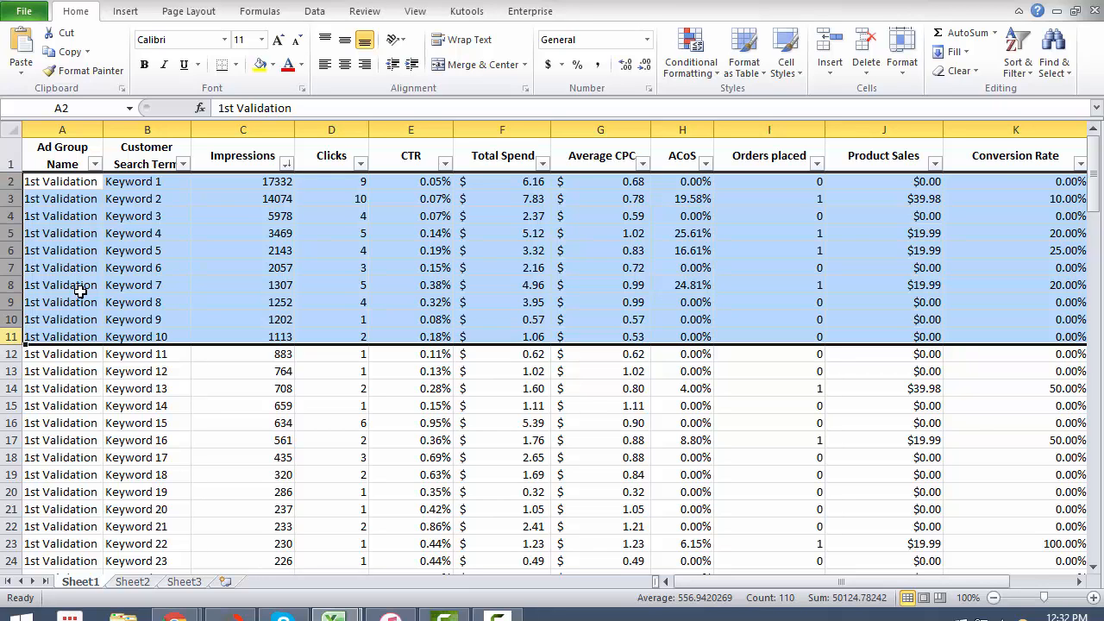
click(744, 52)
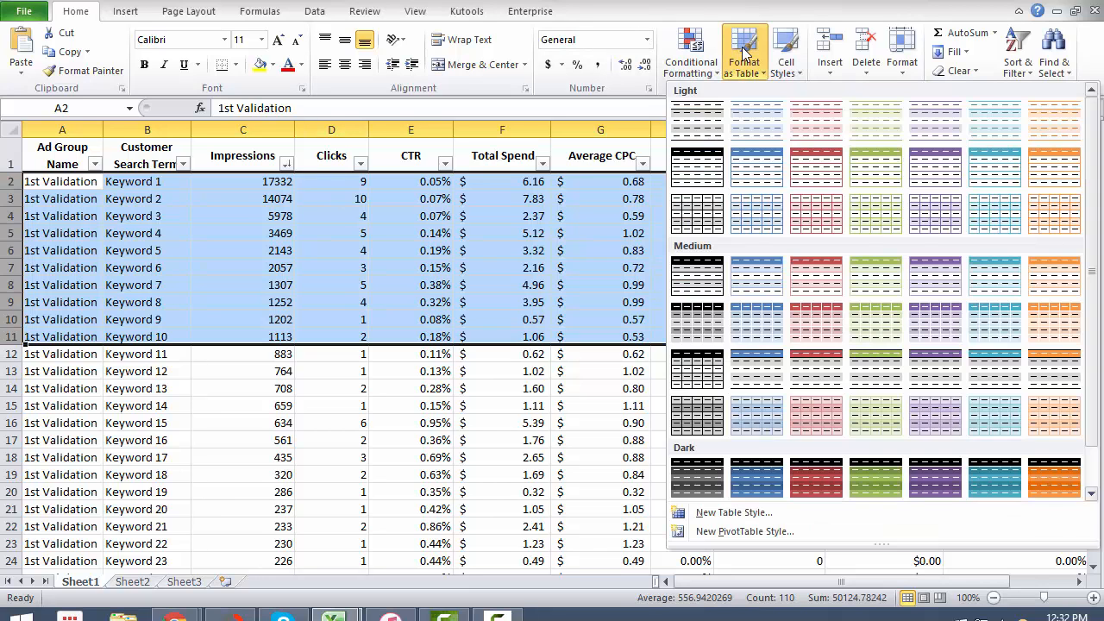
click(690, 54)
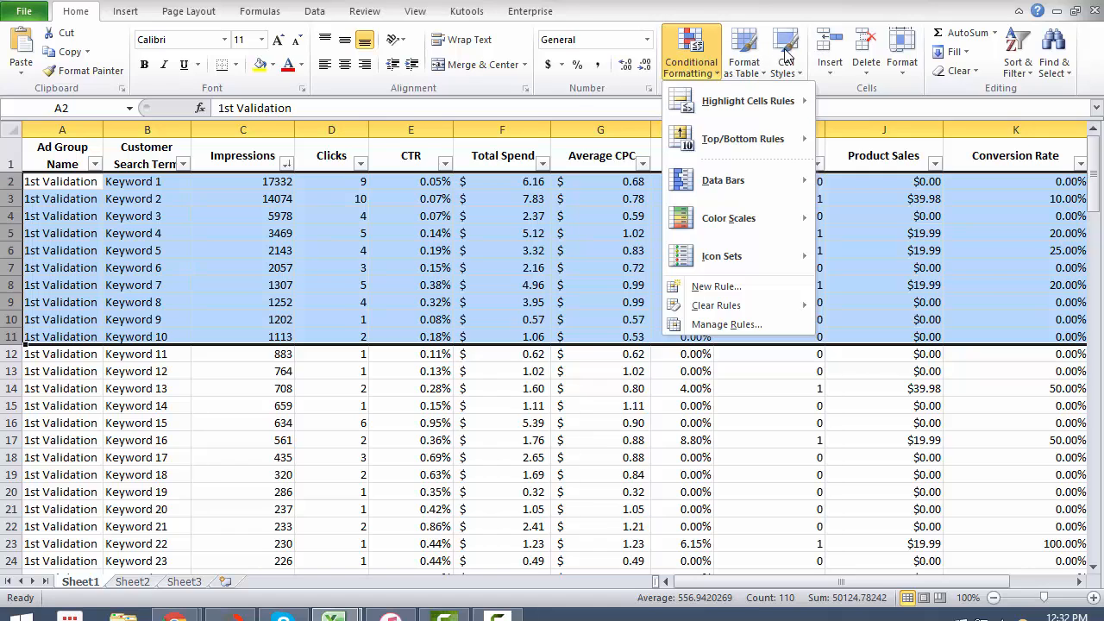
click(786, 57)
click(739, 108)
click(223, 231)
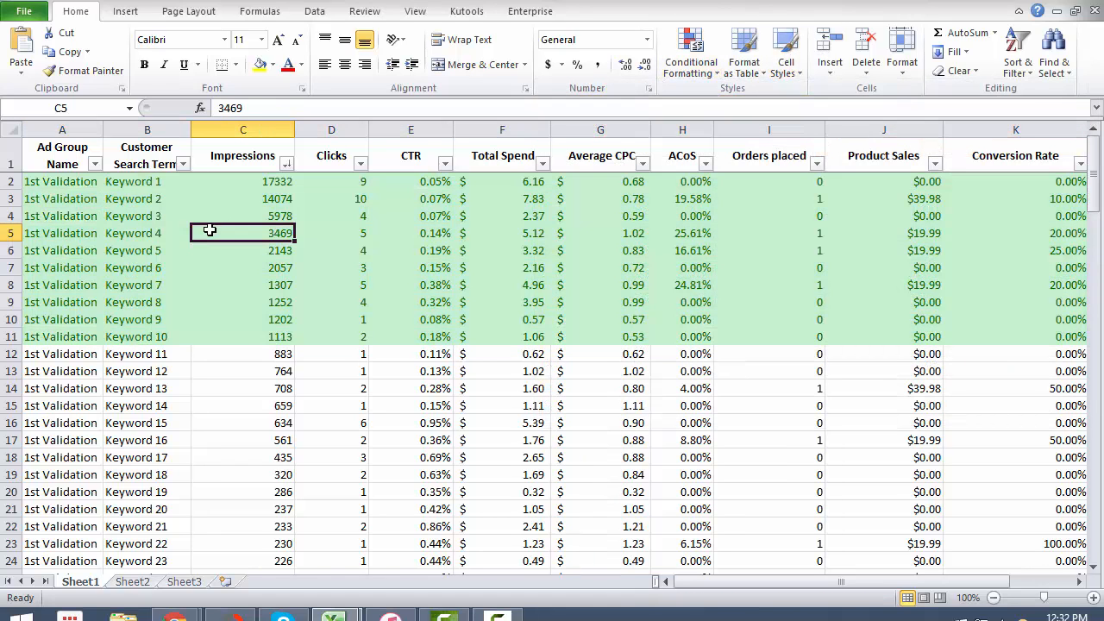
Examine the customer search terms in the ten green rows and look through the remaining keywords in the report.
drag(40, 179, 372, 284)
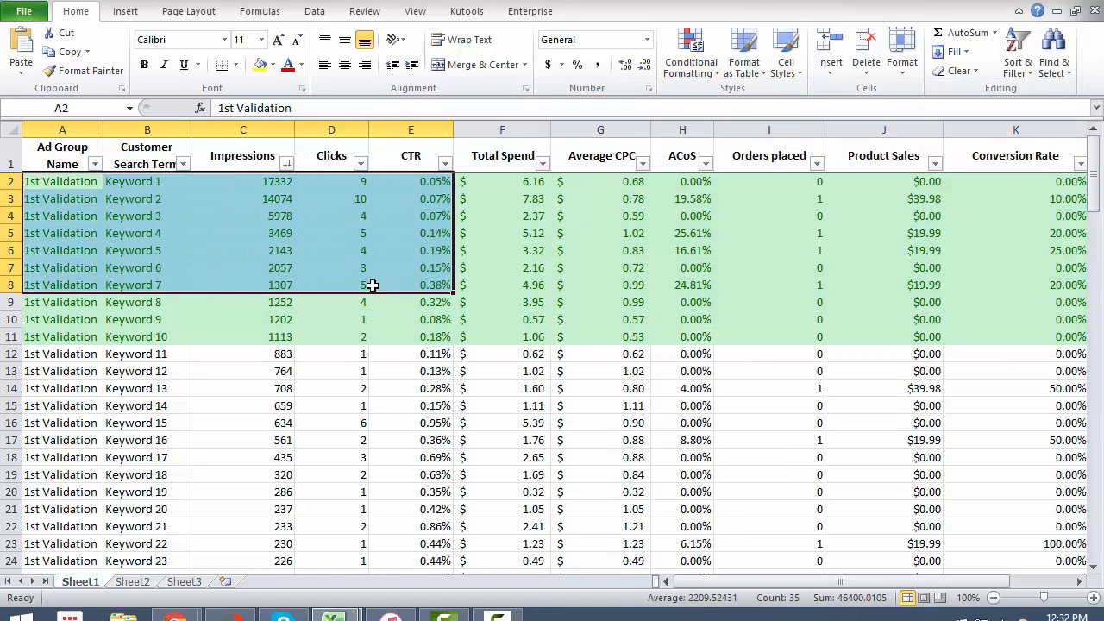
click(201, 263)
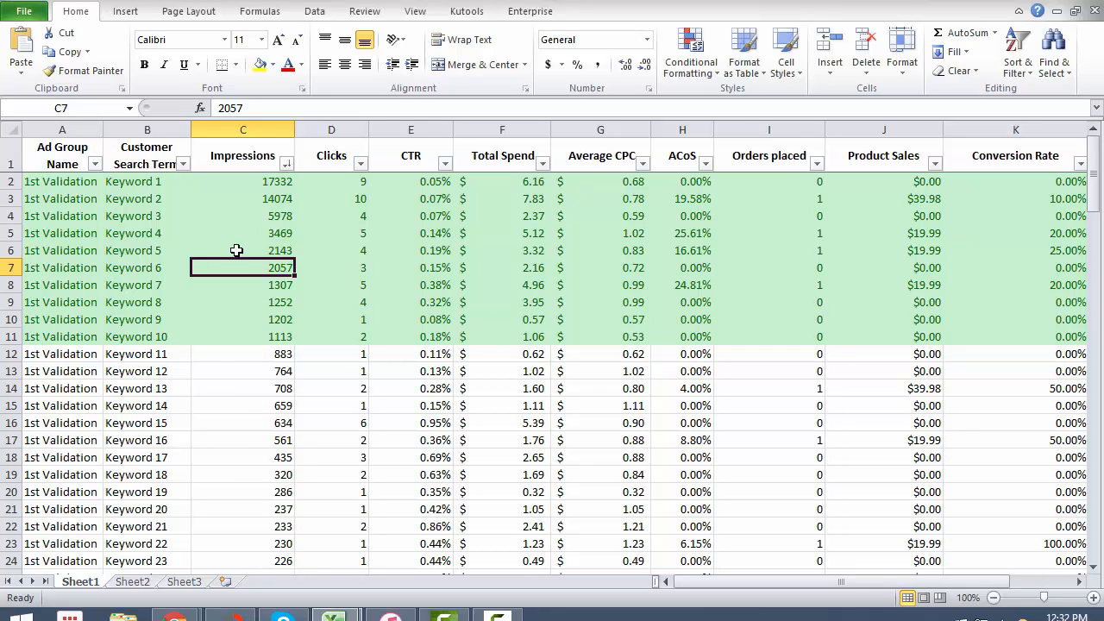
drag(161, 181, 132, 337)
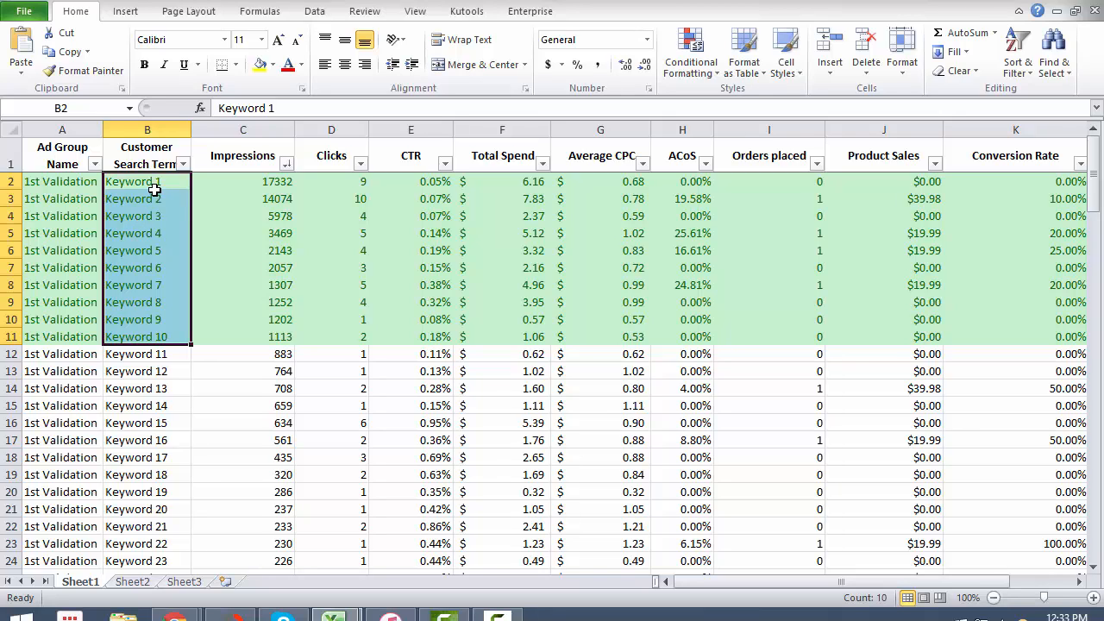
drag(155, 183, 152, 338)
drag(144, 187, 144, 332)
drag(133, 179, 134, 337)
drag(216, 181, 150, 336)
scroll(365, 284, down, 3)
scroll(394, 365, up, 3)
scroll(725, 310, down, 13)
scroll(461, 258, up, 13)
Compare the impressions of Keyword 1 and Keyword 2 with those of the other eight green keywords.
drag(261, 181, 253, 336)
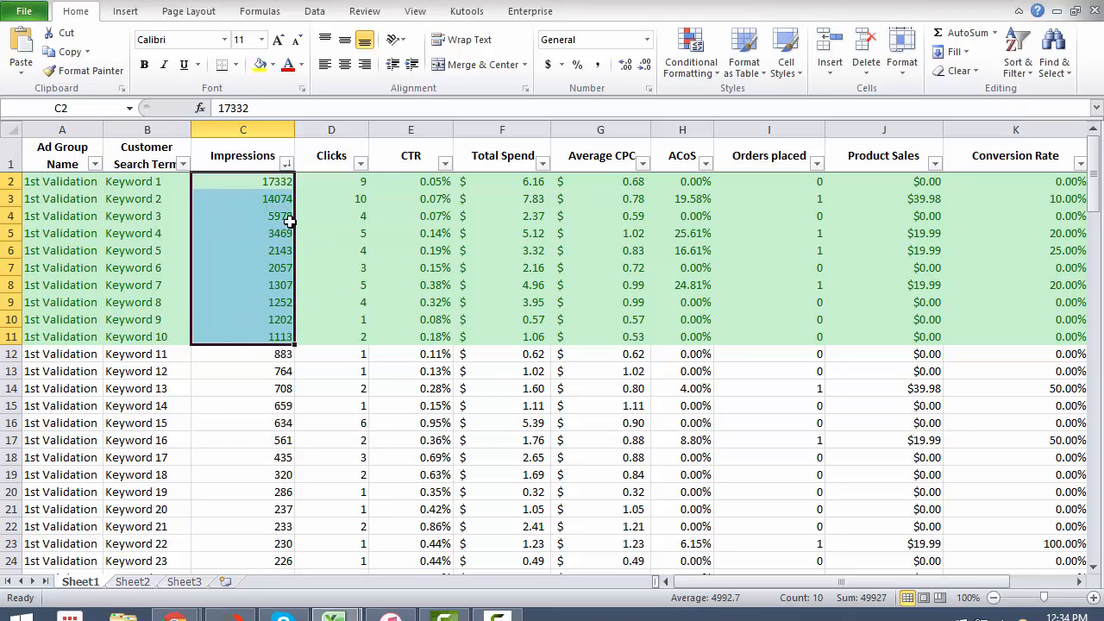
click(241, 183)
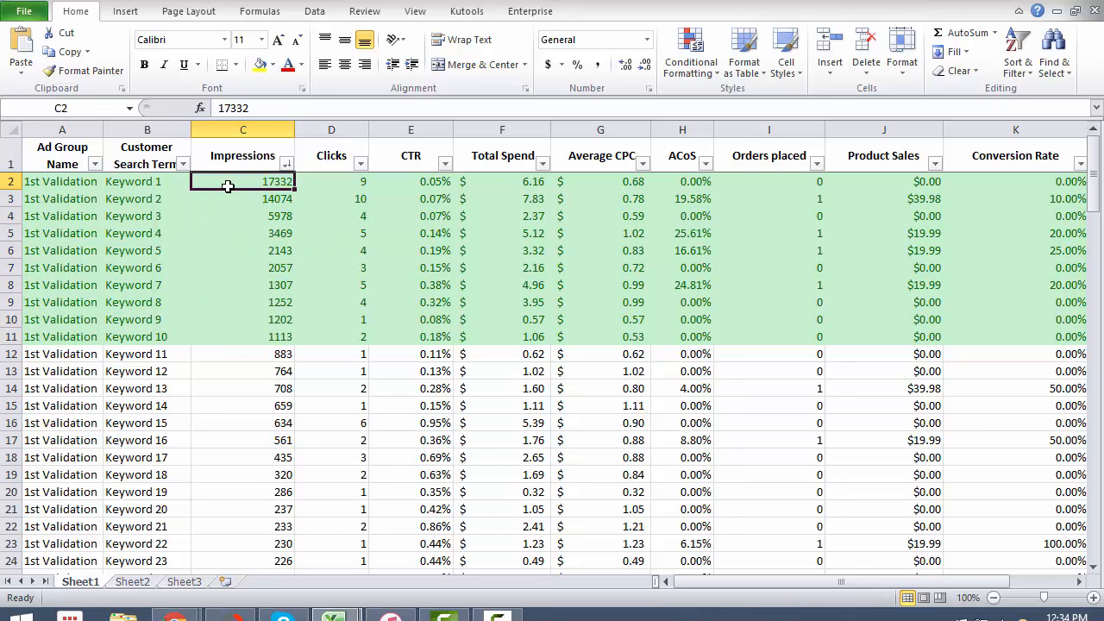
drag(249, 185, 252, 194)
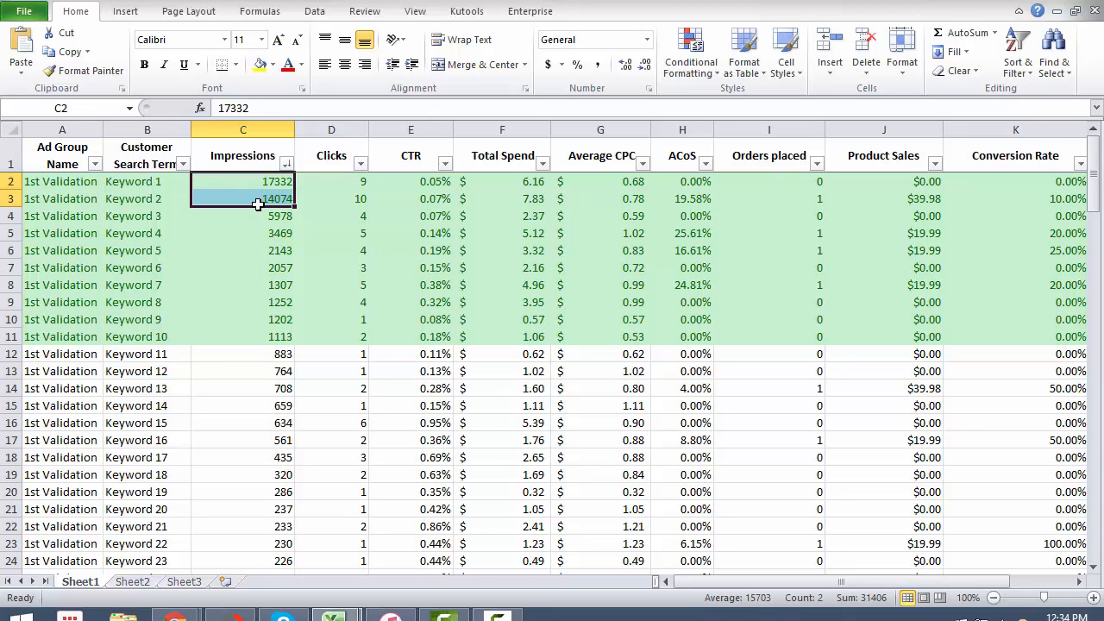
drag(259, 186, 128, 203)
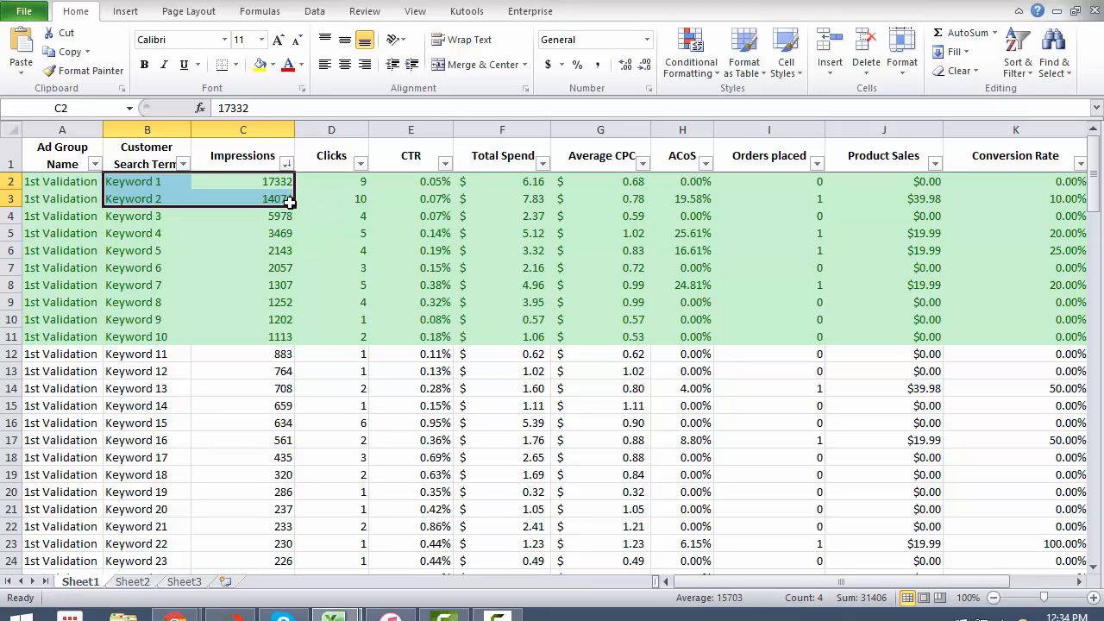
drag(255, 180, 140, 195)
drag(254, 216, 236, 333)
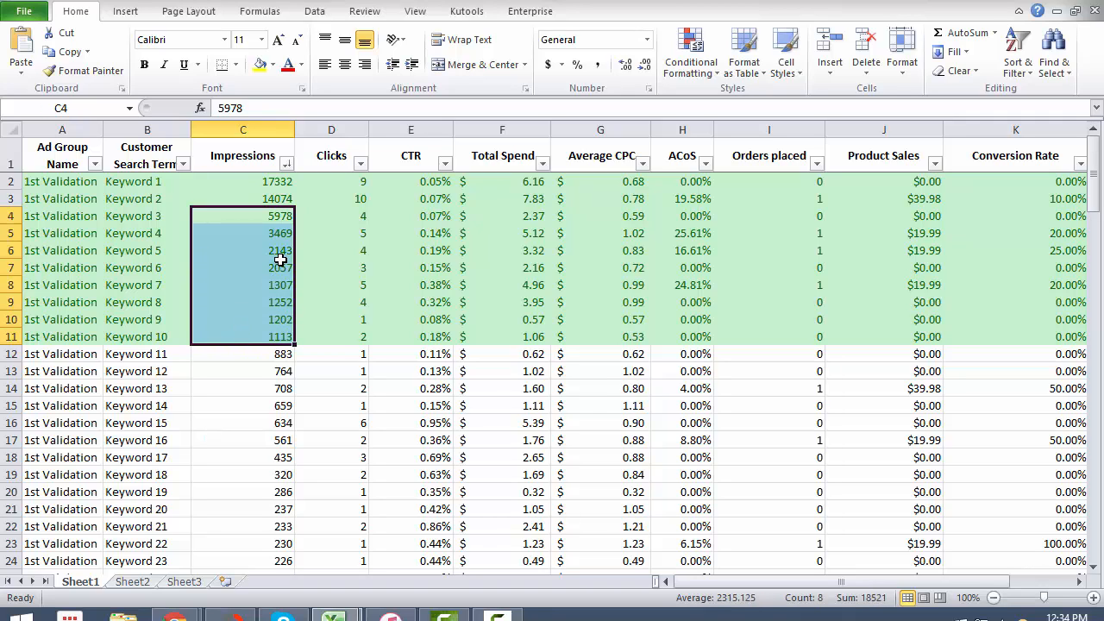
click(224, 179)
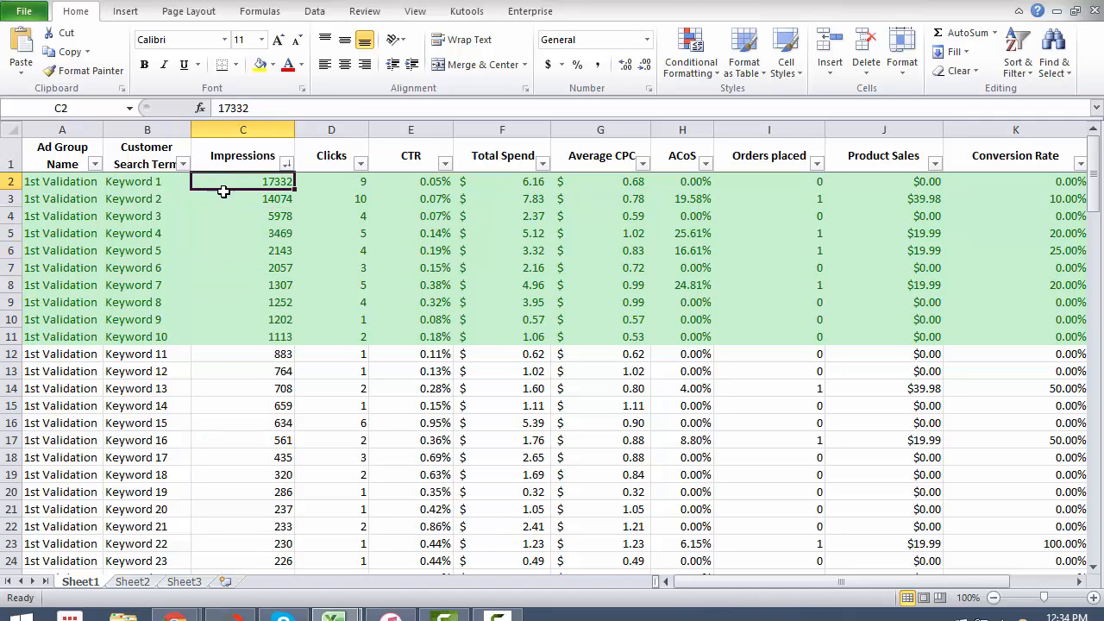
drag(223, 192, 145, 194)
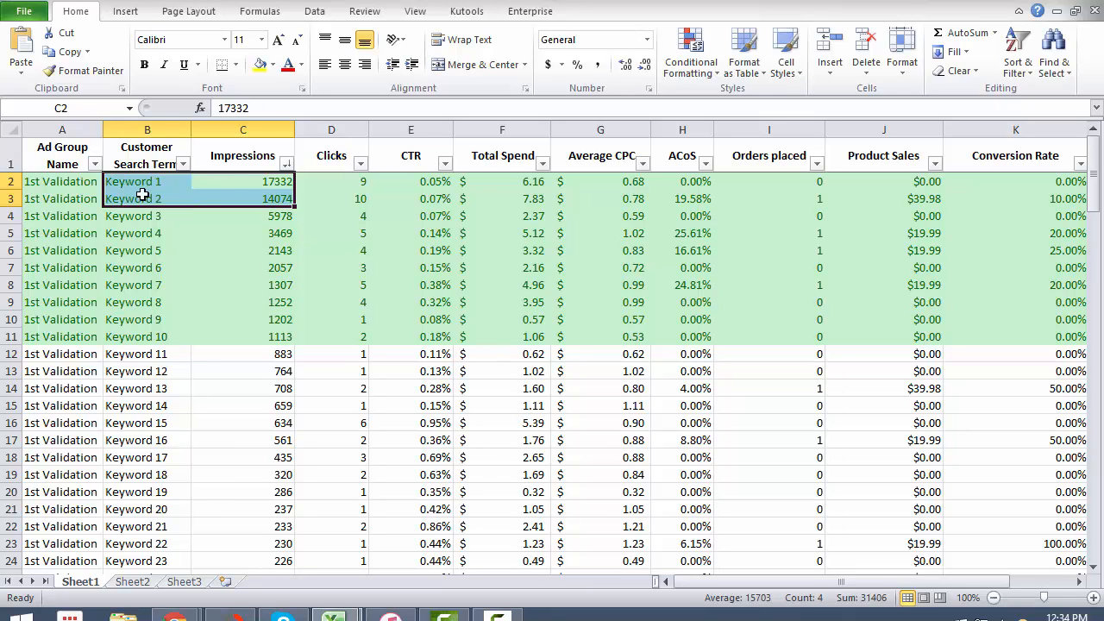
drag(236, 179, 150, 197)
Sort the keyword table by Orders placed from largest to smallest.
click(816, 164)
click(671, 200)
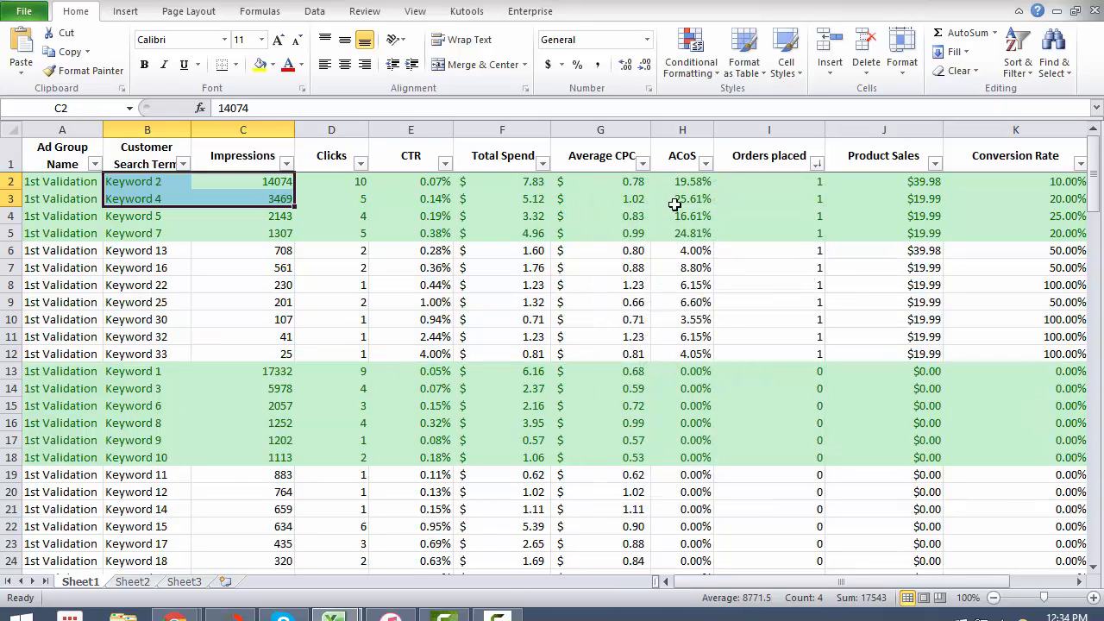
click(638, 255)
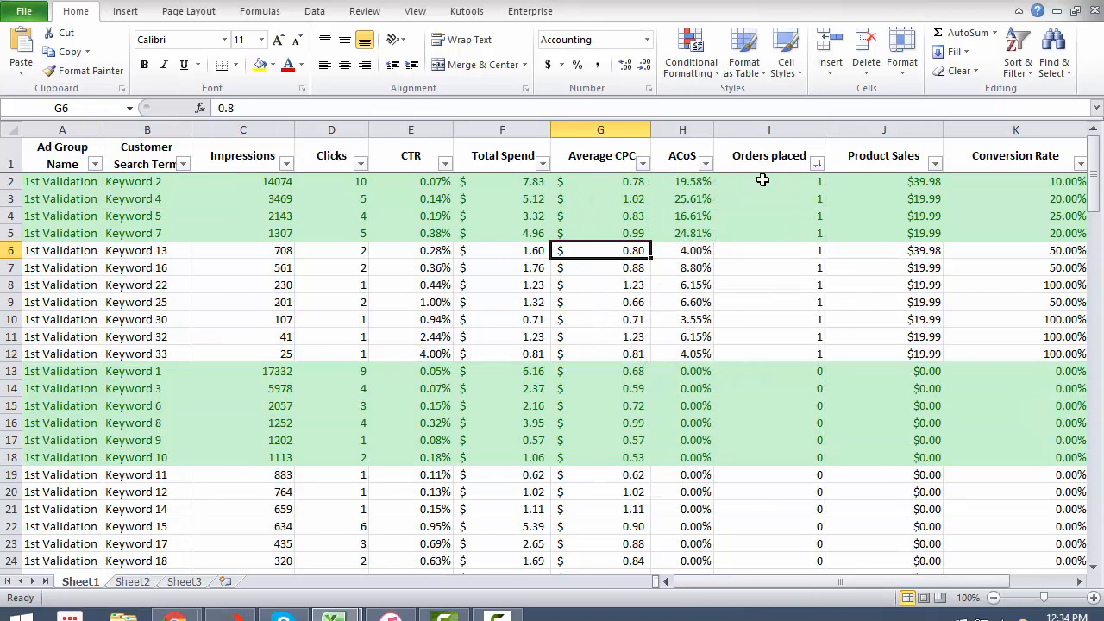
Examine the impressions of the keywords with orders in rows 6 to 12, and Keyword 33's clicks, orders and conversion rate.
drag(764, 180, 39, 347)
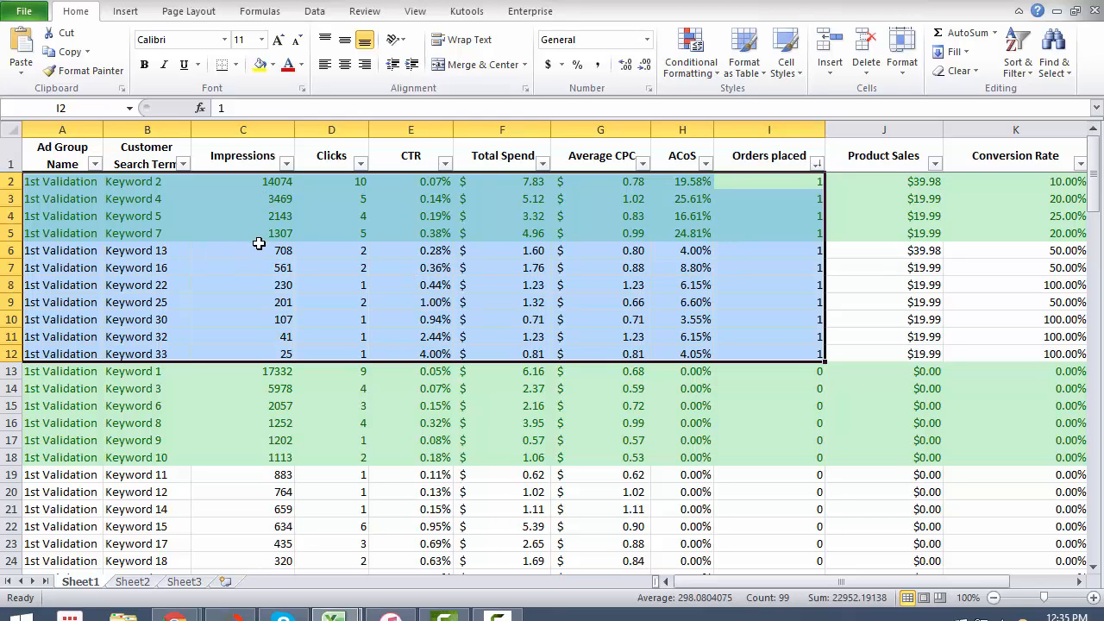
drag(256, 251, 10, 350)
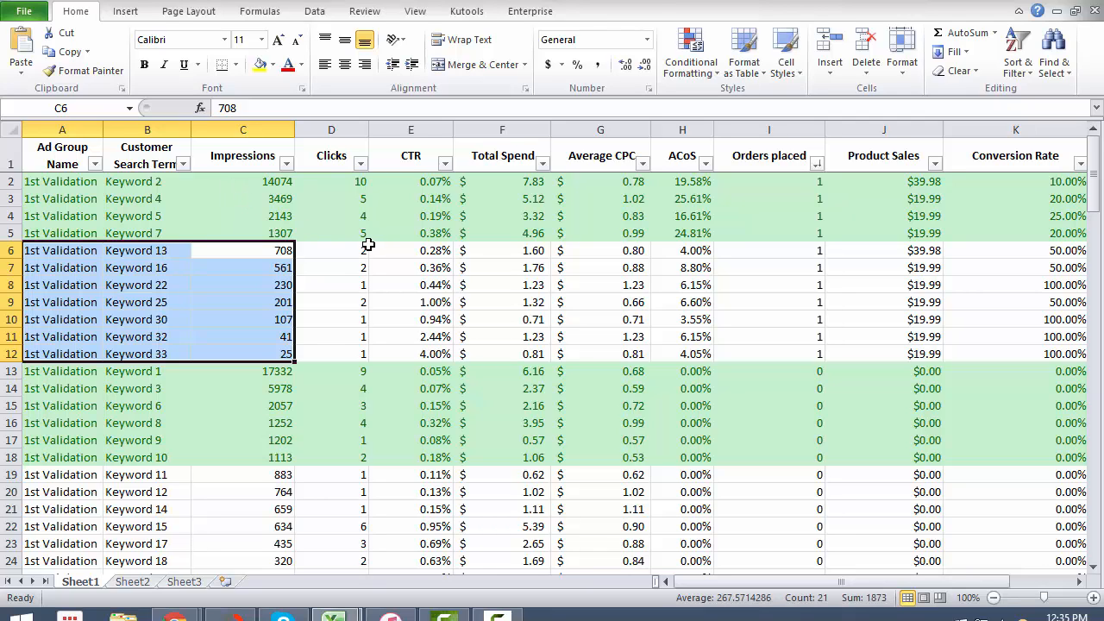
drag(276, 252, 276, 350)
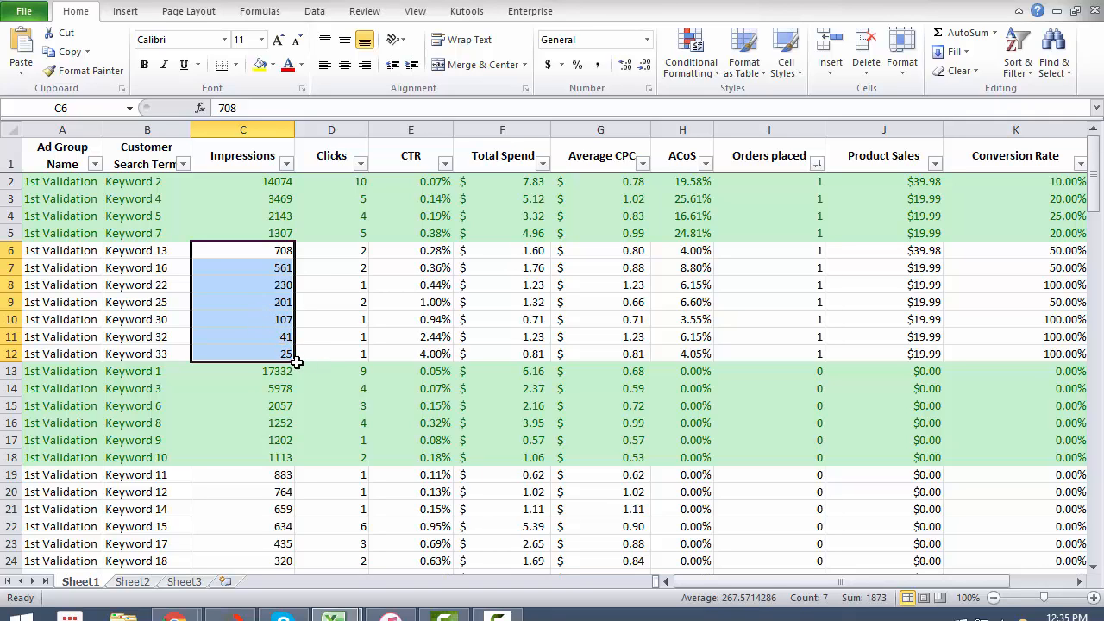
click(268, 352)
click(324, 355)
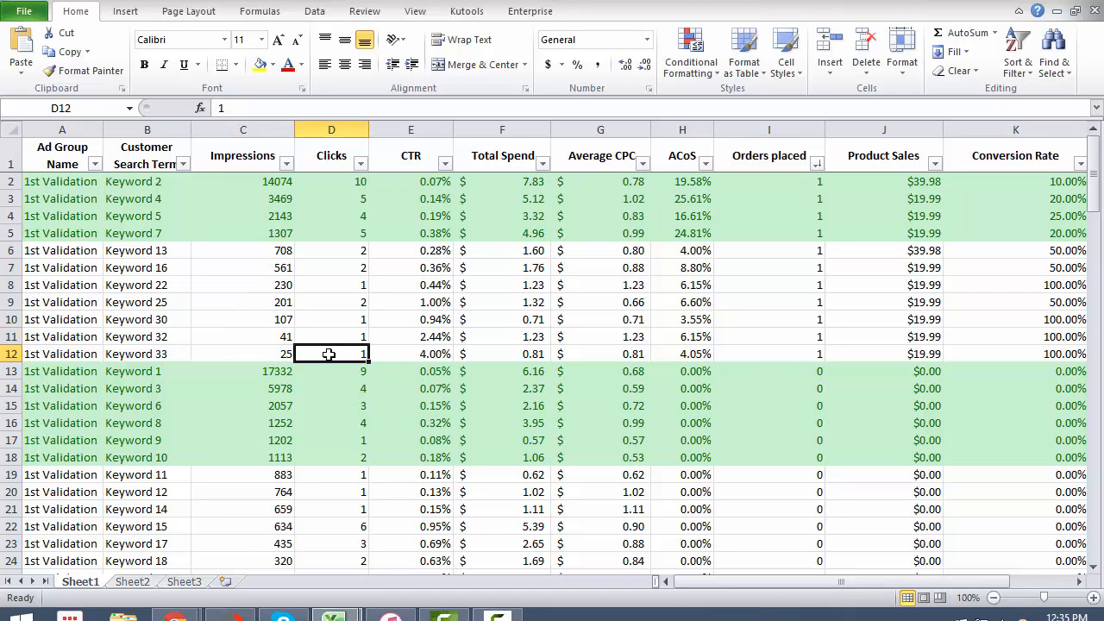
click(803, 352)
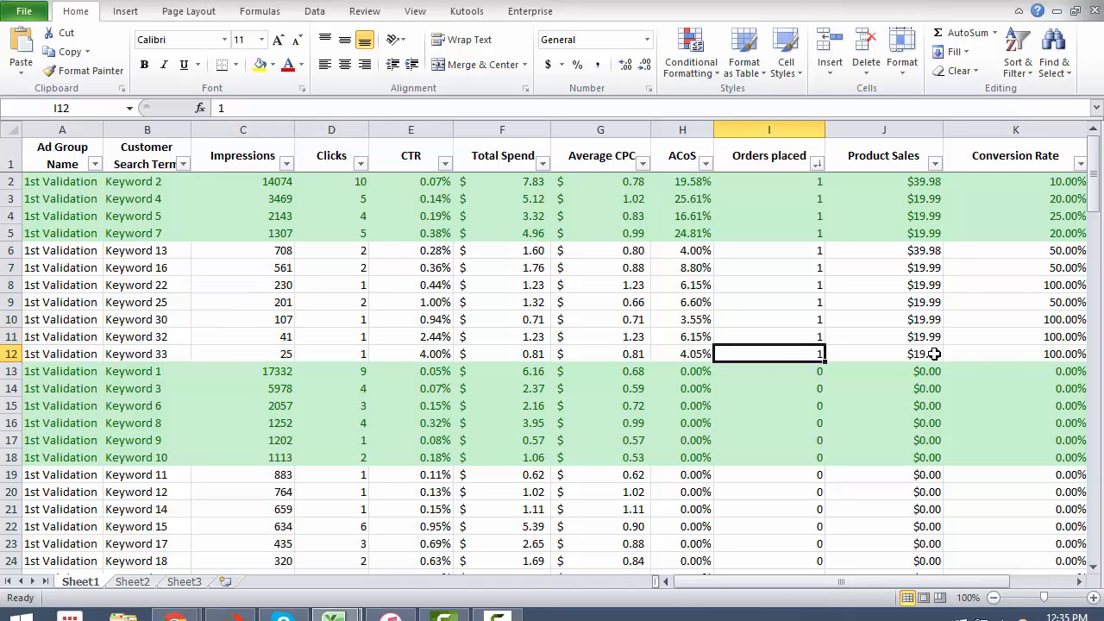
click(1012, 354)
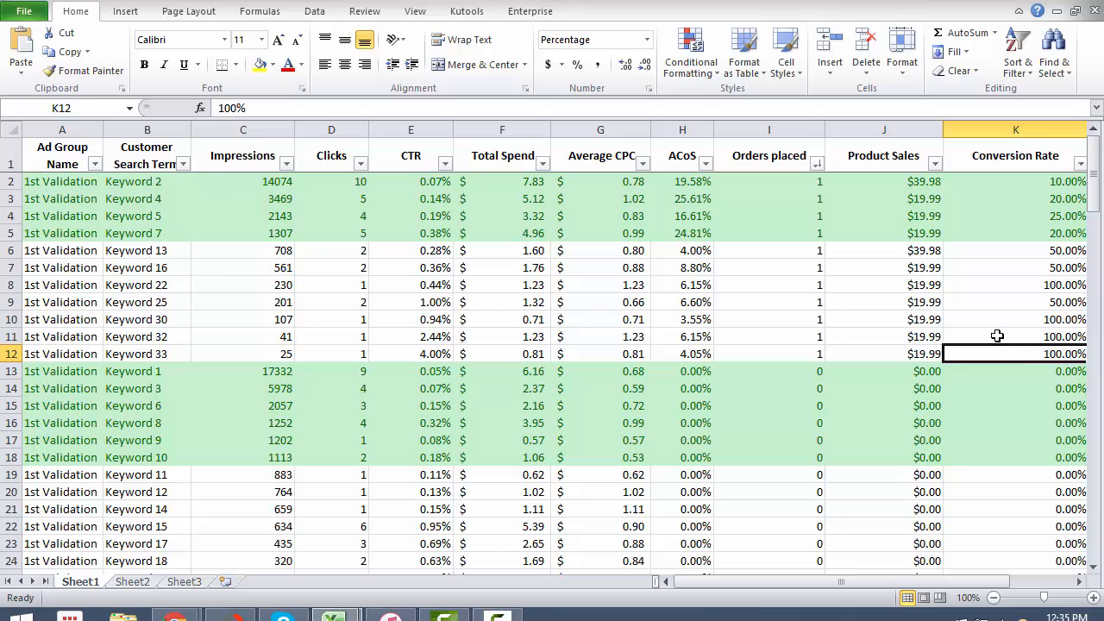
Review the clicks, conversion rates and ACoS of the uncoloured keywords with orders, from Keyword 13 to Keyword 33.
mouse_move(1014, 350)
mouse_down()
mouse_move(1009, 320)
mouse_move(1009, 346)
mouse_up()
click(1008, 285)
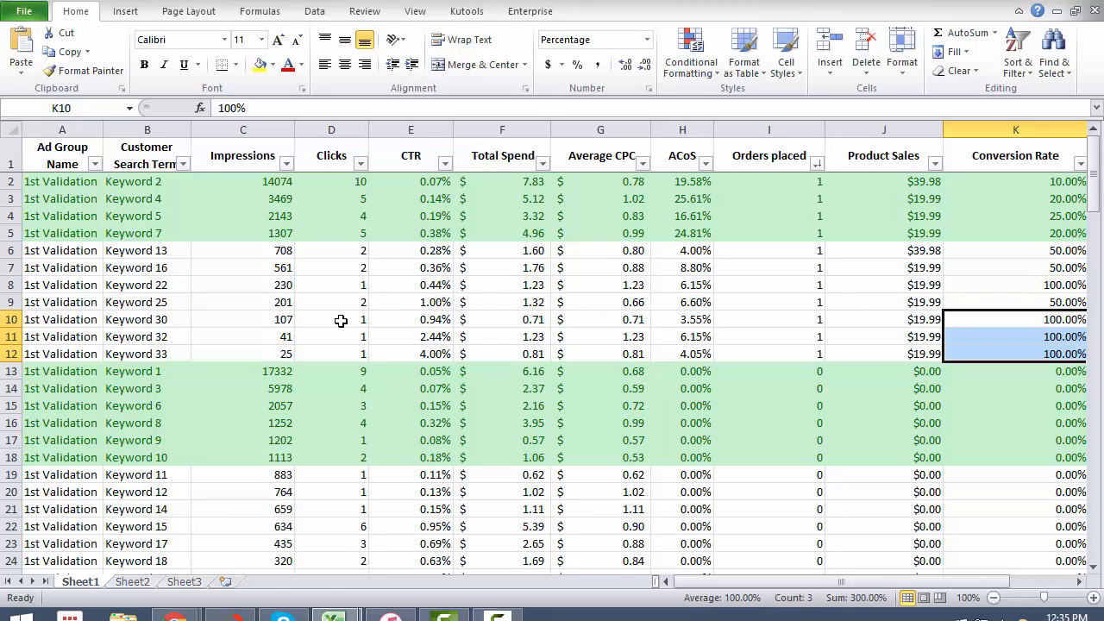
drag(328, 338, 462, 338)
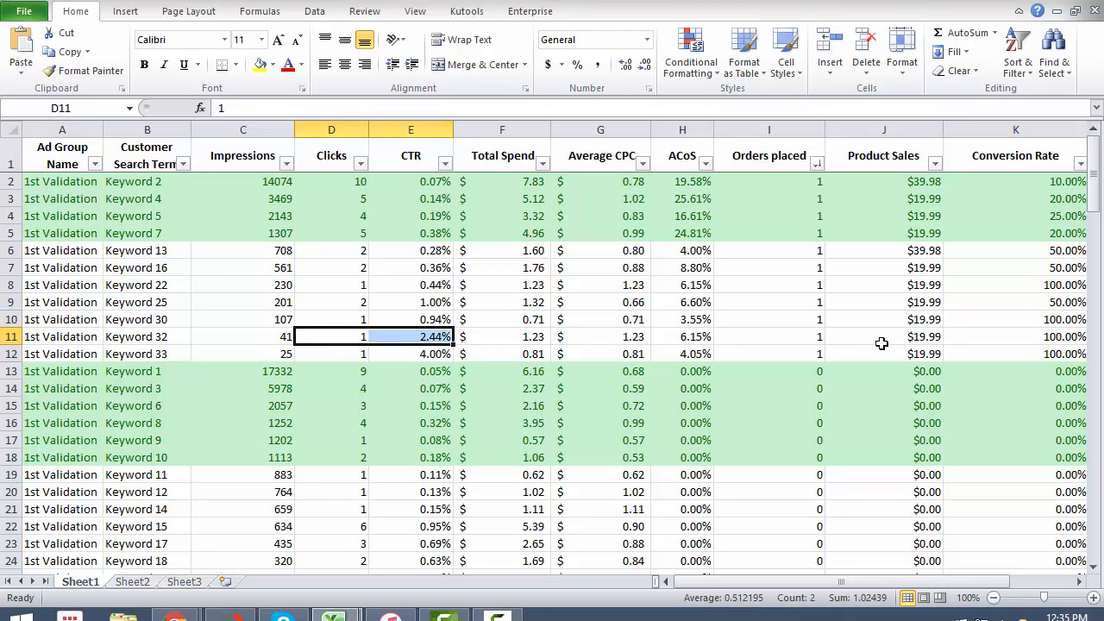
drag(1004, 336, 1011, 354)
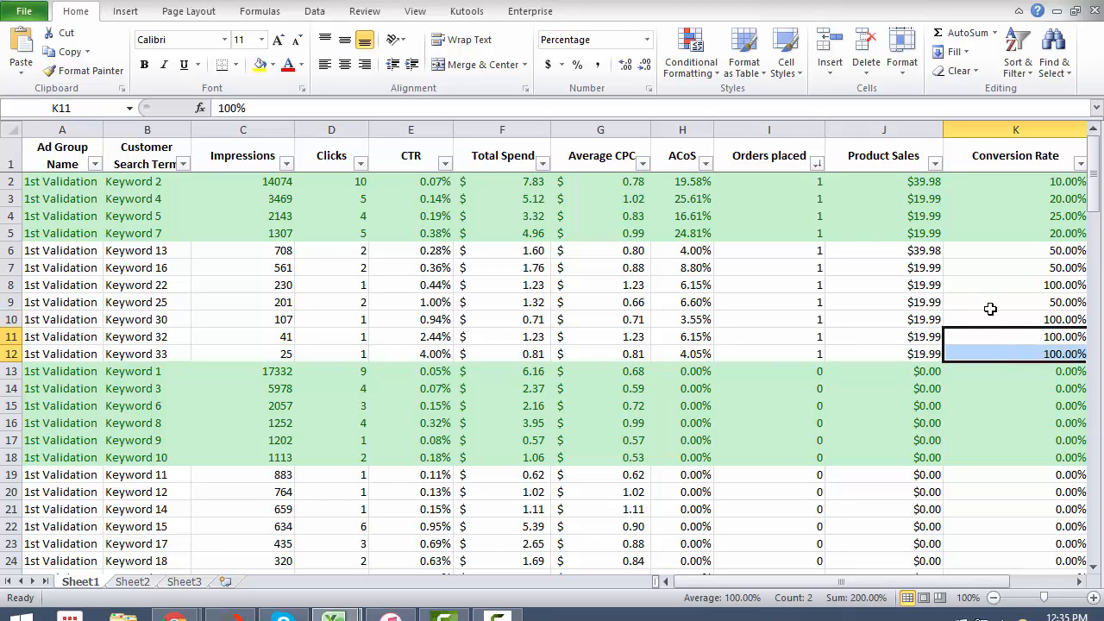
click(330, 302)
click(9, 302)
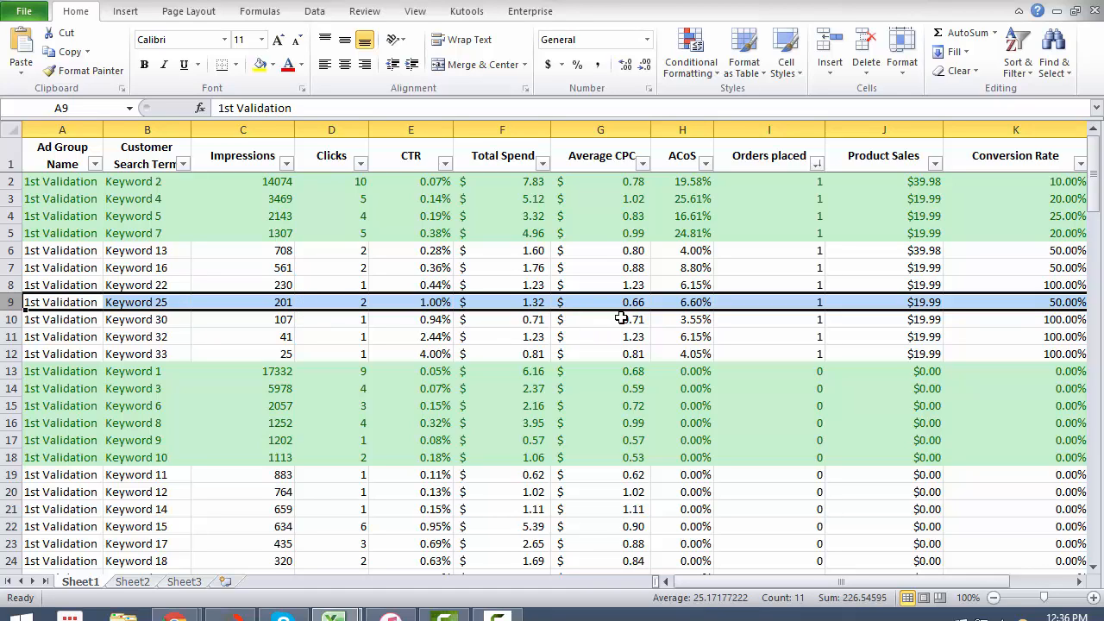
drag(690, 252, 700, 352)
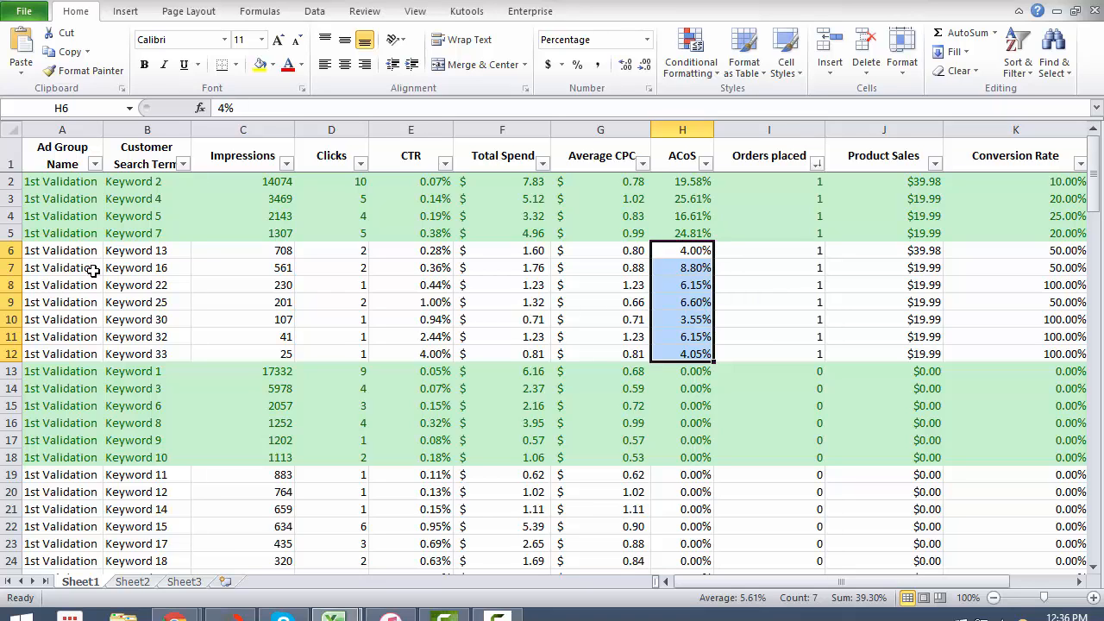
drag(33, 250, 1031, 345)
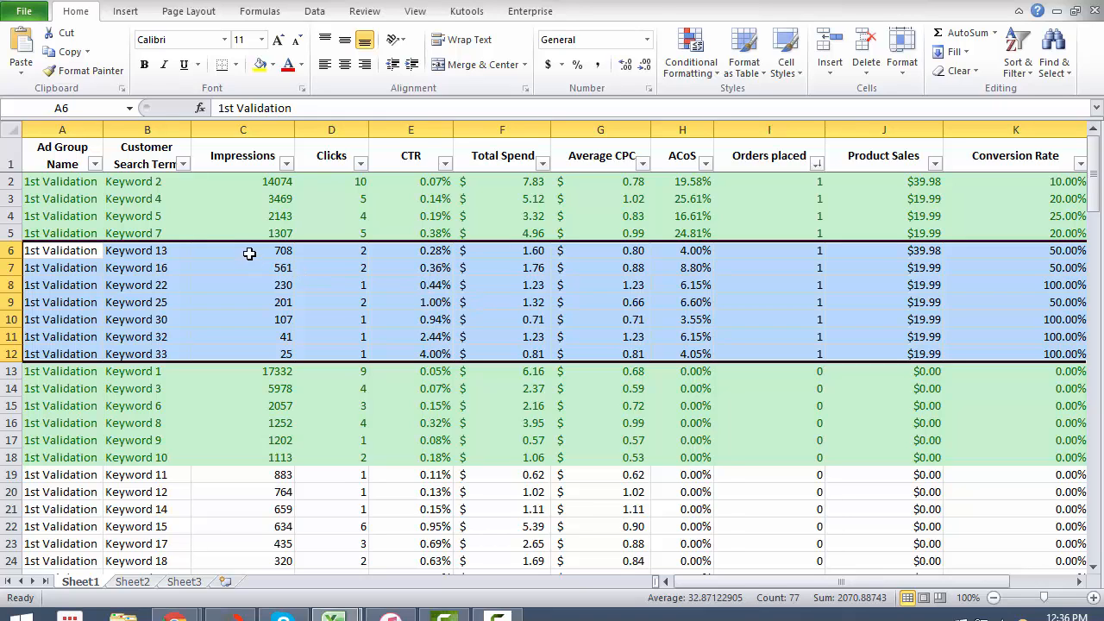
Review the metrics of the uncoloured keywords with orders in rows 6 to 12, and sort the table by Total Spend from largest to smallest.
drag(247, 251, 301, 324)
drag(454, 355, 992, 355)
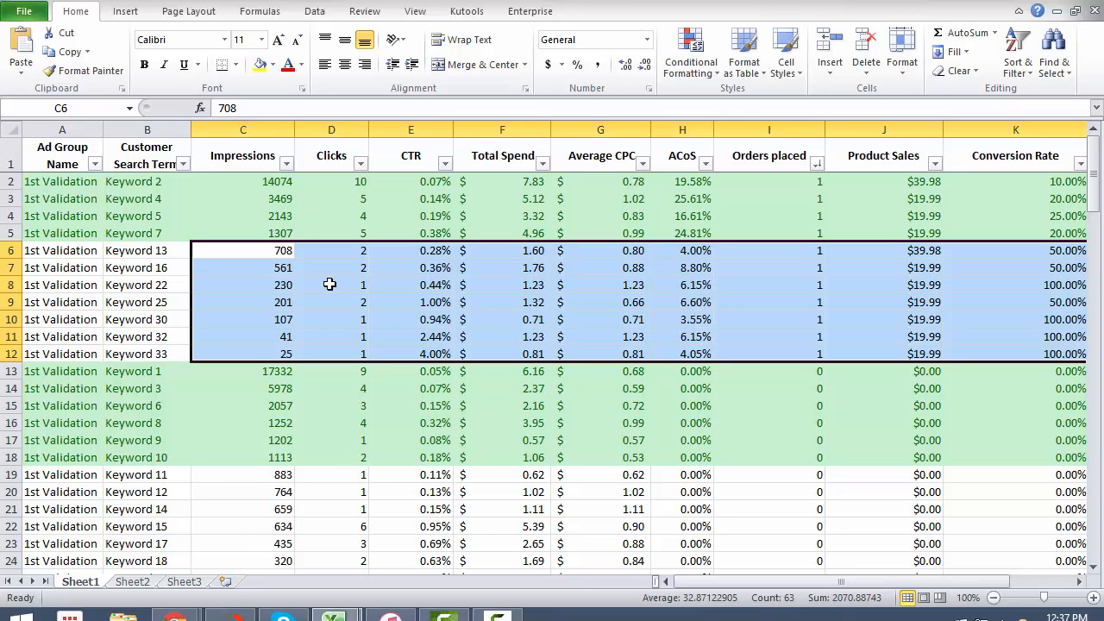
click(496, 270)
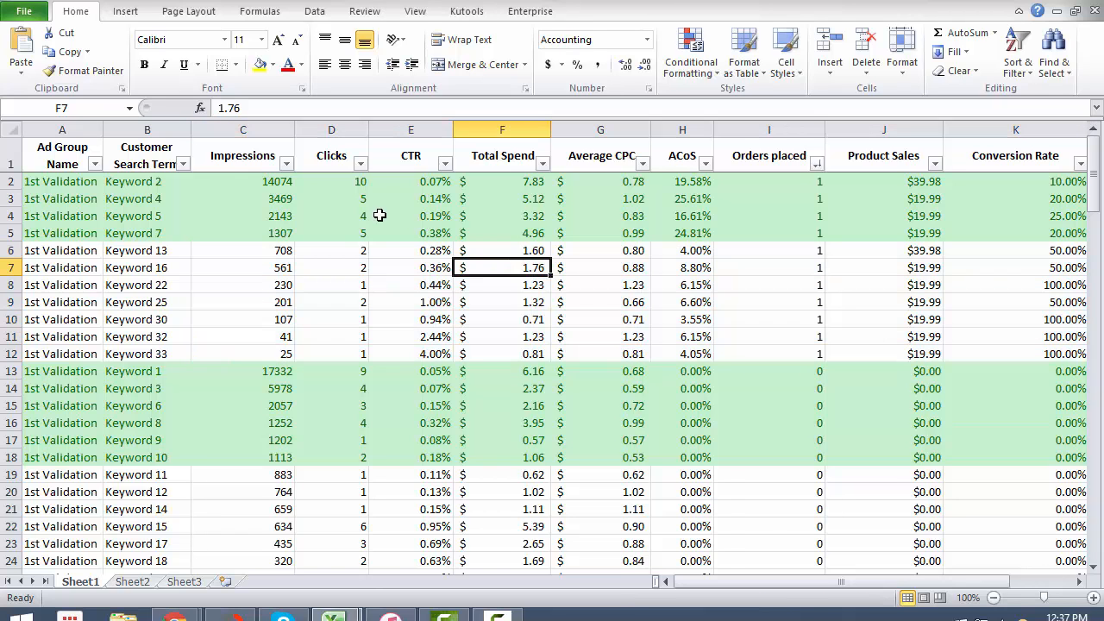
click(543, 163)
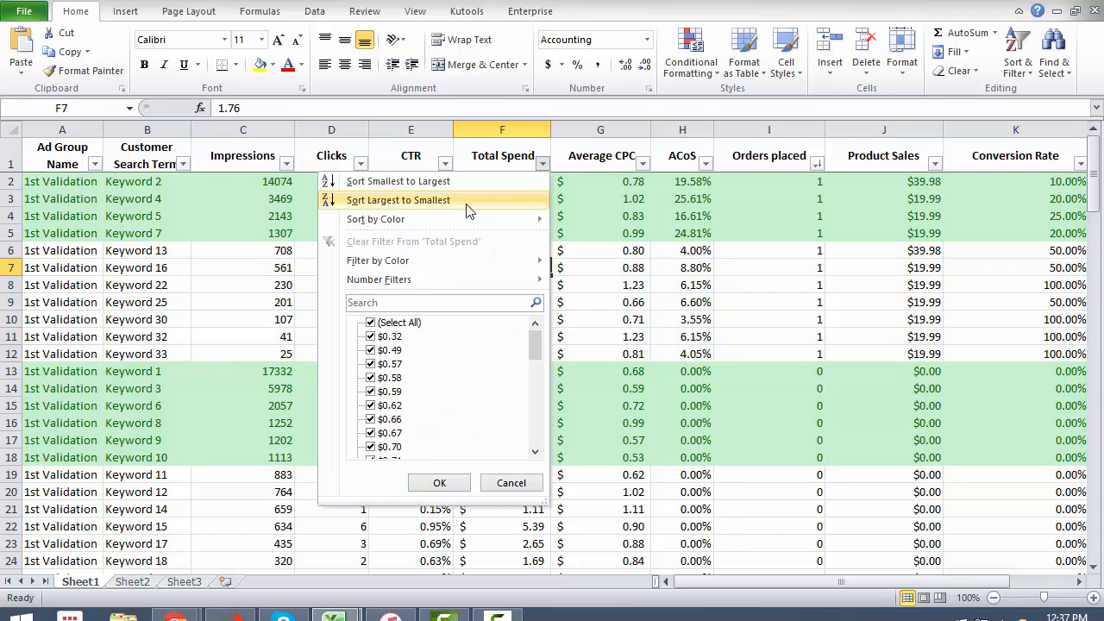
click(484, 200)
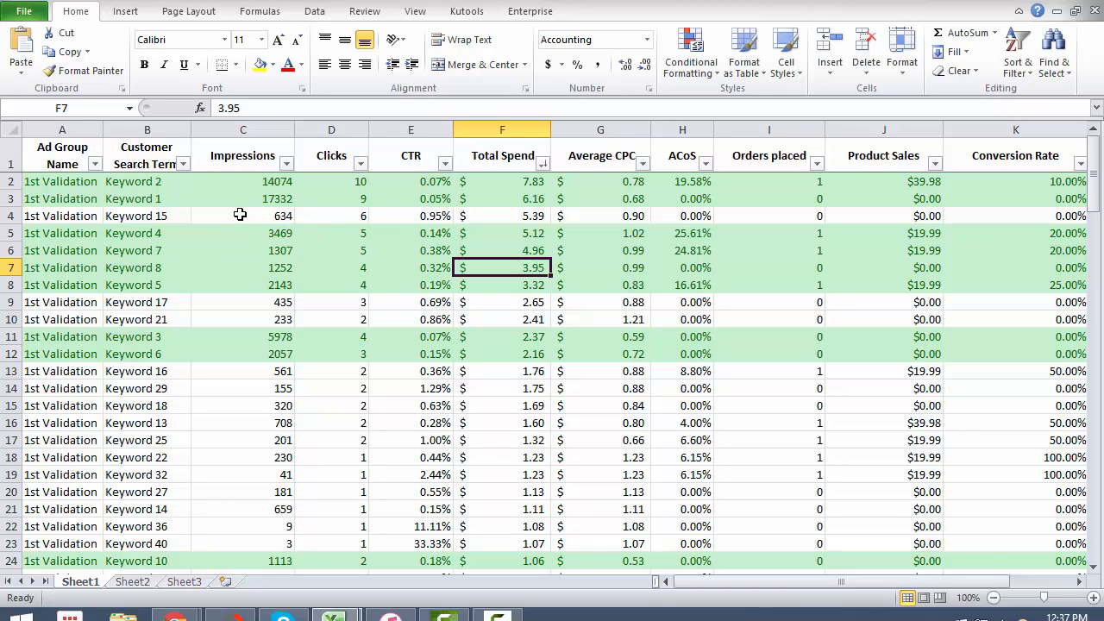
Examine Keyword 15's impressions, CTR, total spend, average CPC, orders placed and product sales.
drag(243, 213, 267, 217)
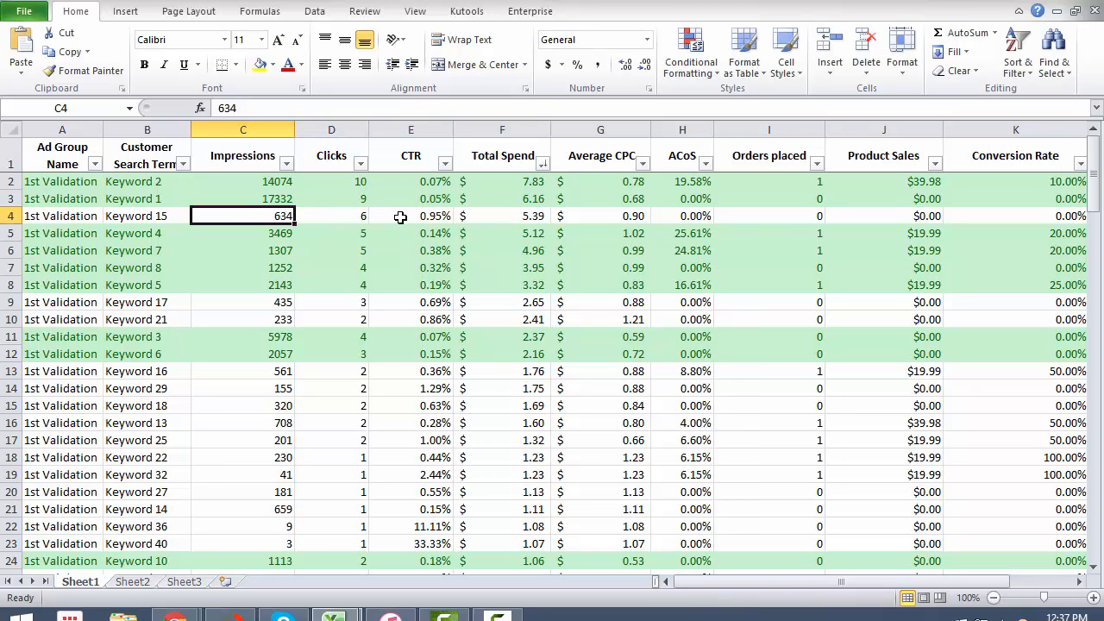
click(514, 216)
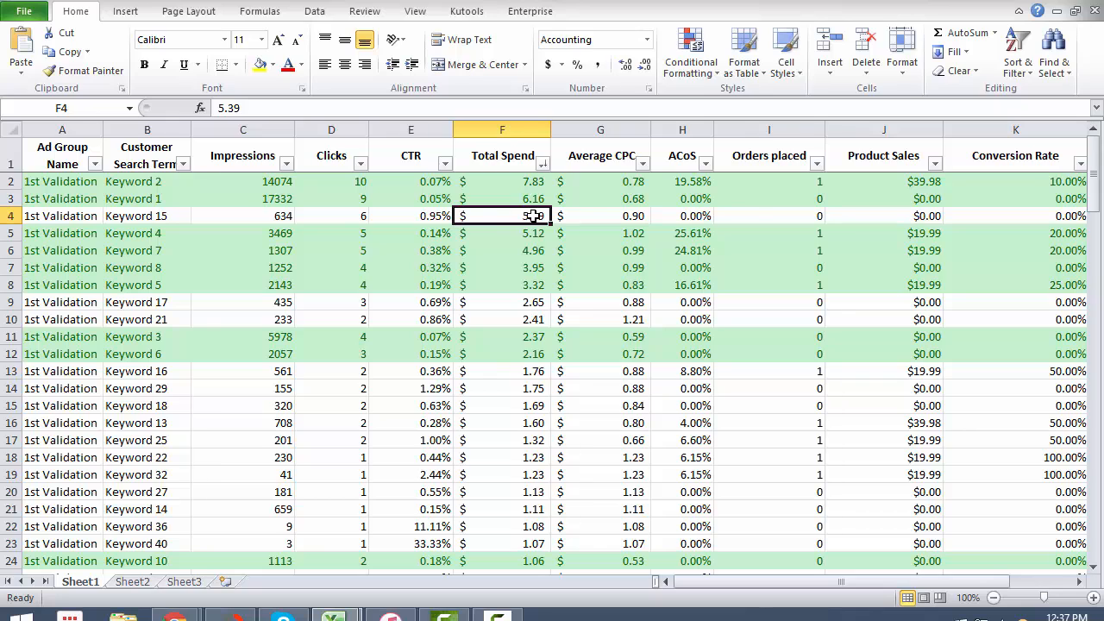
click(617, 217)
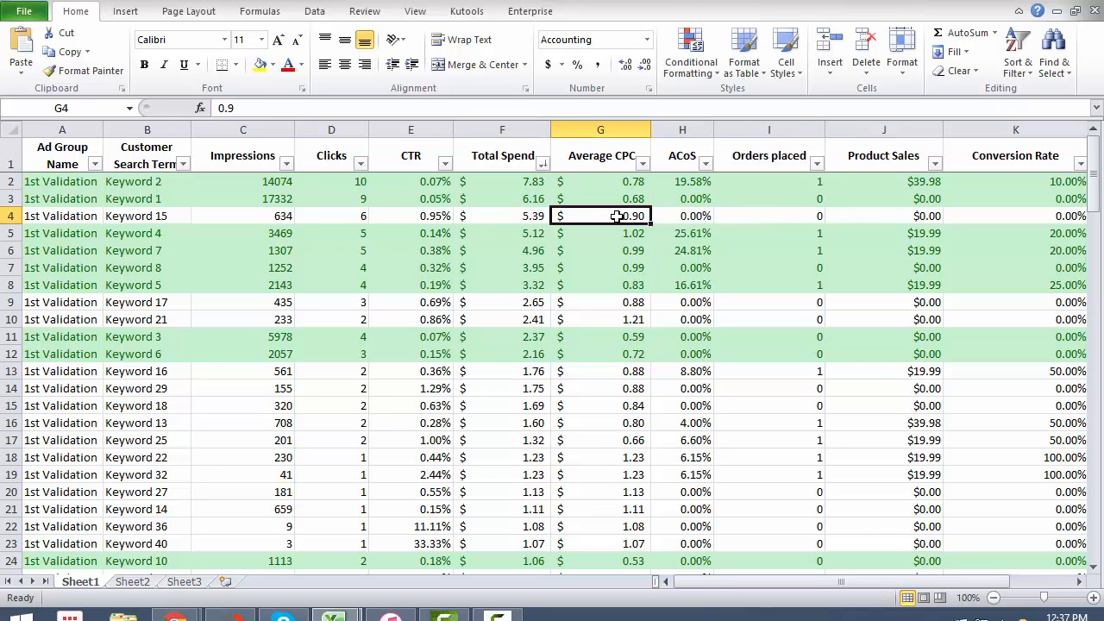
drag(813, 216, 879, 216)
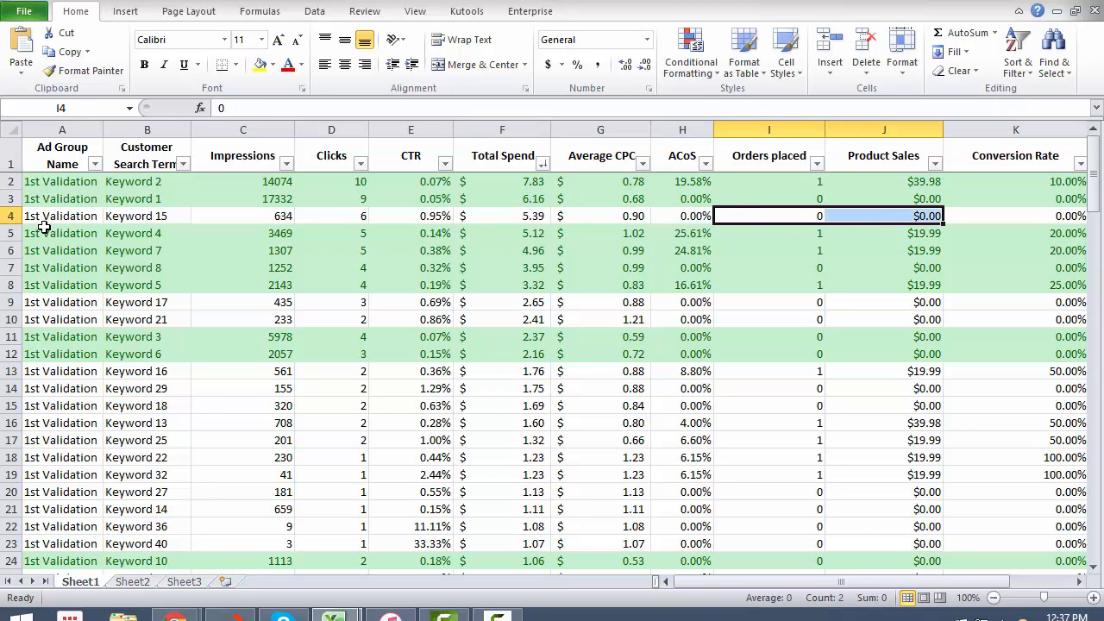
drag(41, 218, 952, 219)
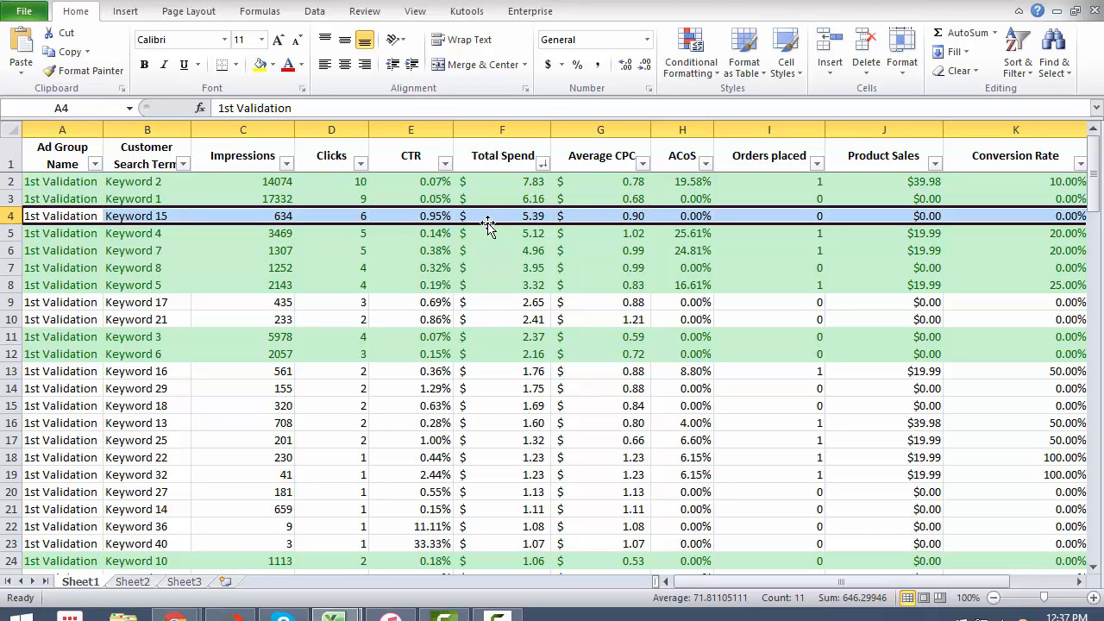
mouse_move(421, 217)
mouse_down()
mouse_move(458, 215)
mouse_move(438, 217)
mouse_up()
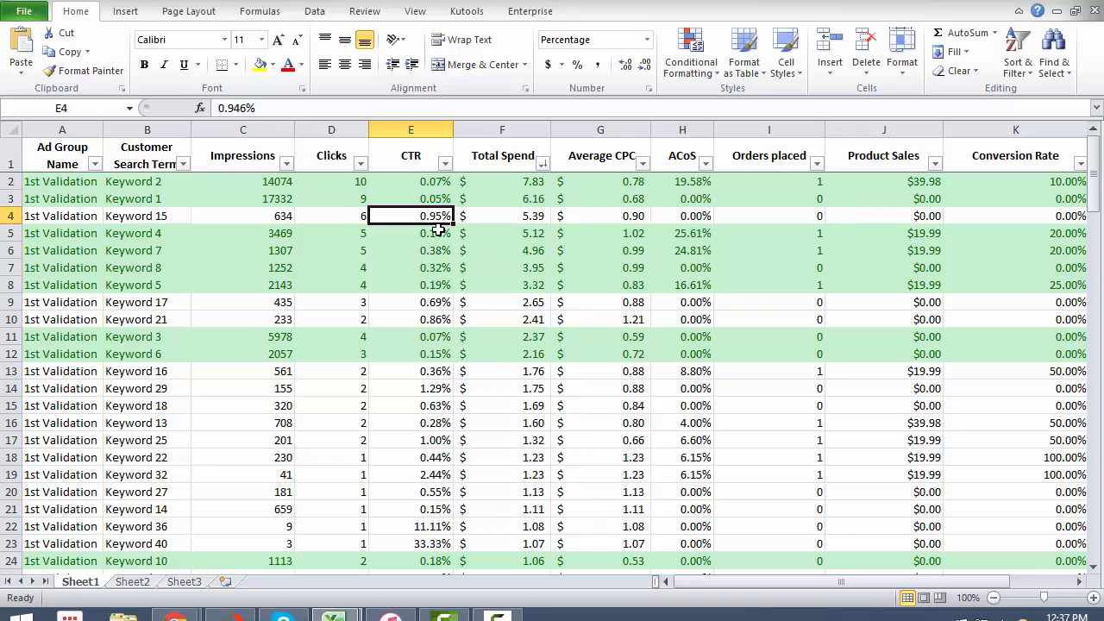
Sort the keyword table by CTR from largest to smallest.
scroll(429, 275, down, 5)
scroll(424, 274, up, 5)
click(443, 164)
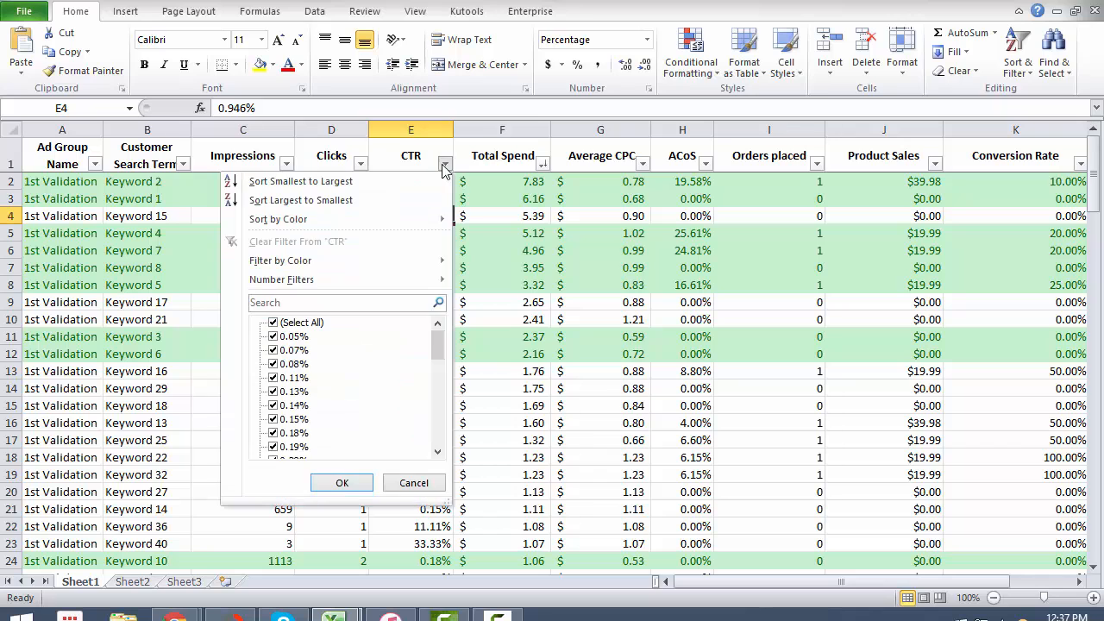
click(350, 210)
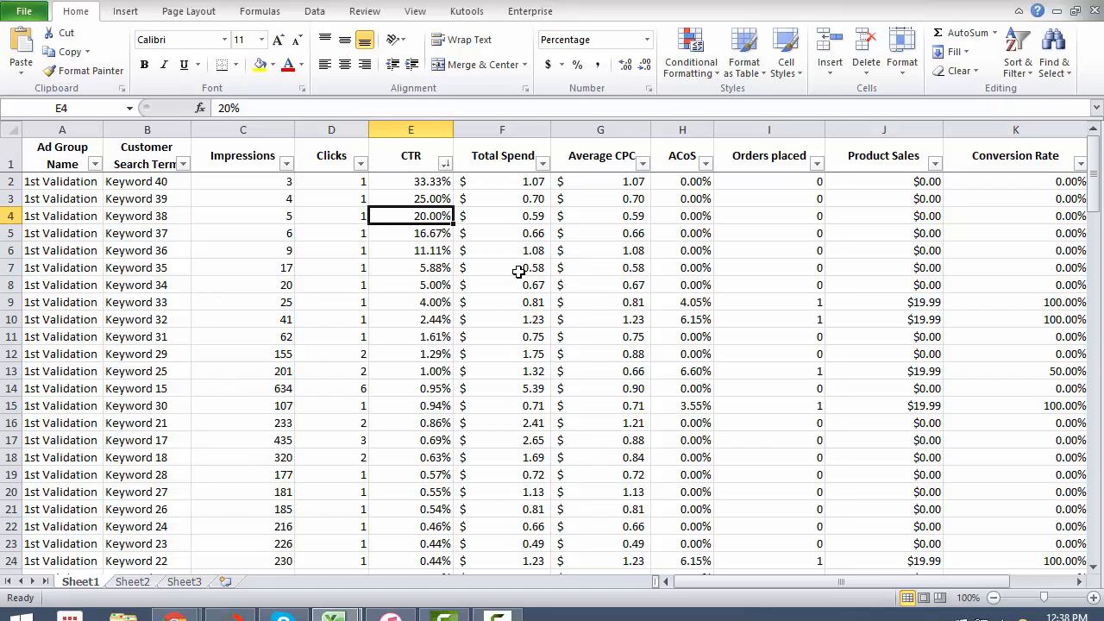
Examine the CTR, impressions, clicks, total spend and average CPC of the highest-CTR keywords, mainly Keyword 40 to Keyword 36.
scroll(449, 284, down, 6)
scroll(403, 290, up, 6)
drag(431, 180, 419, 263)
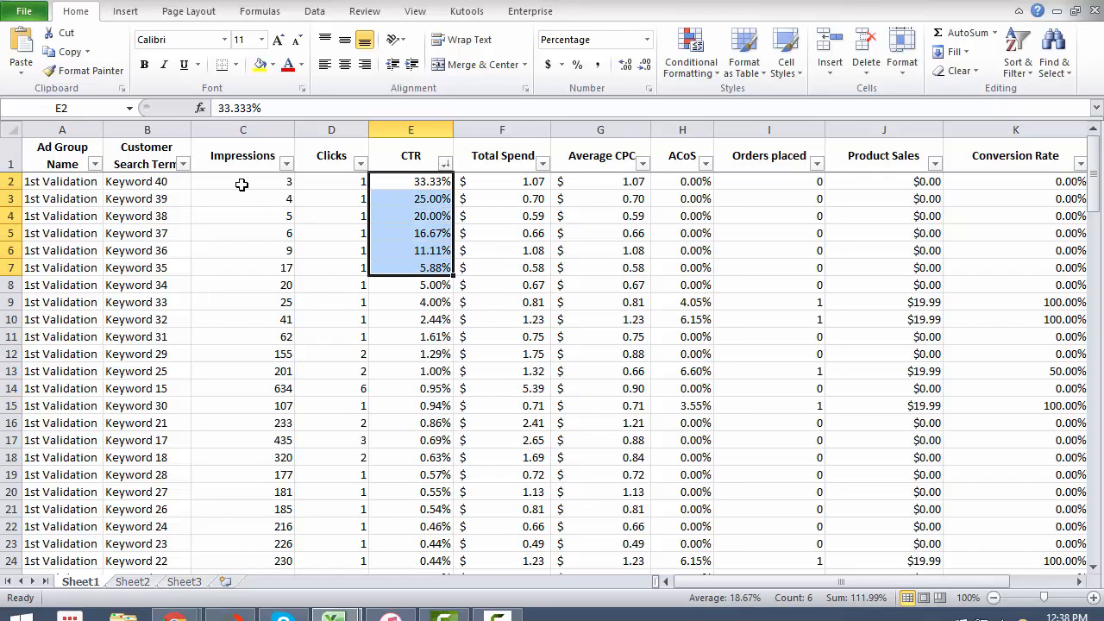
drag(242, 184, 337, 253)
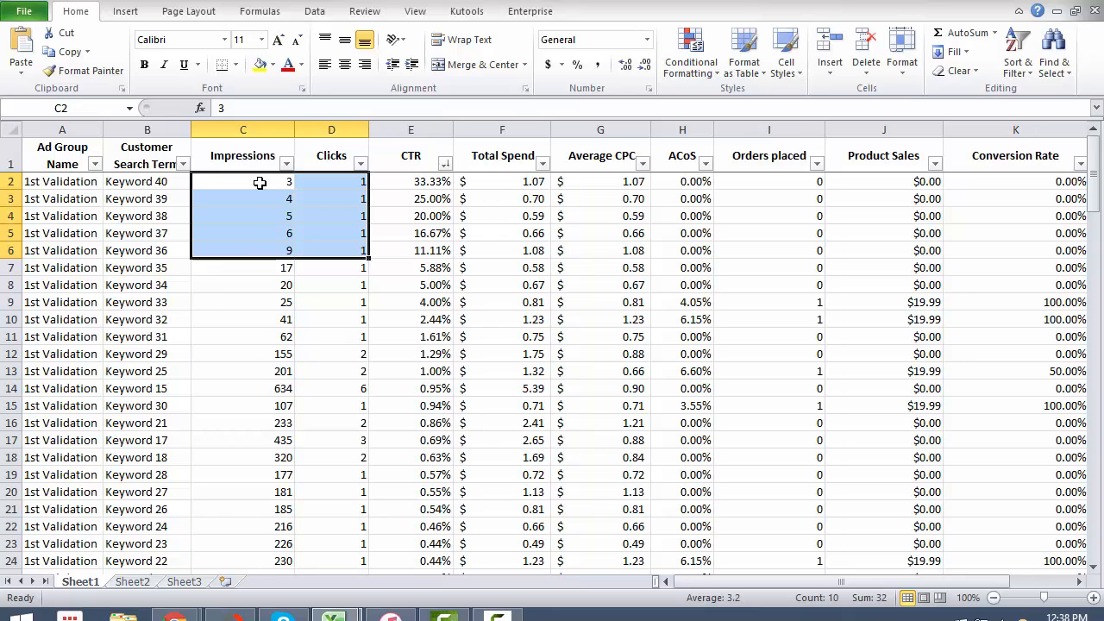
drag(259, 183, 399, 246)
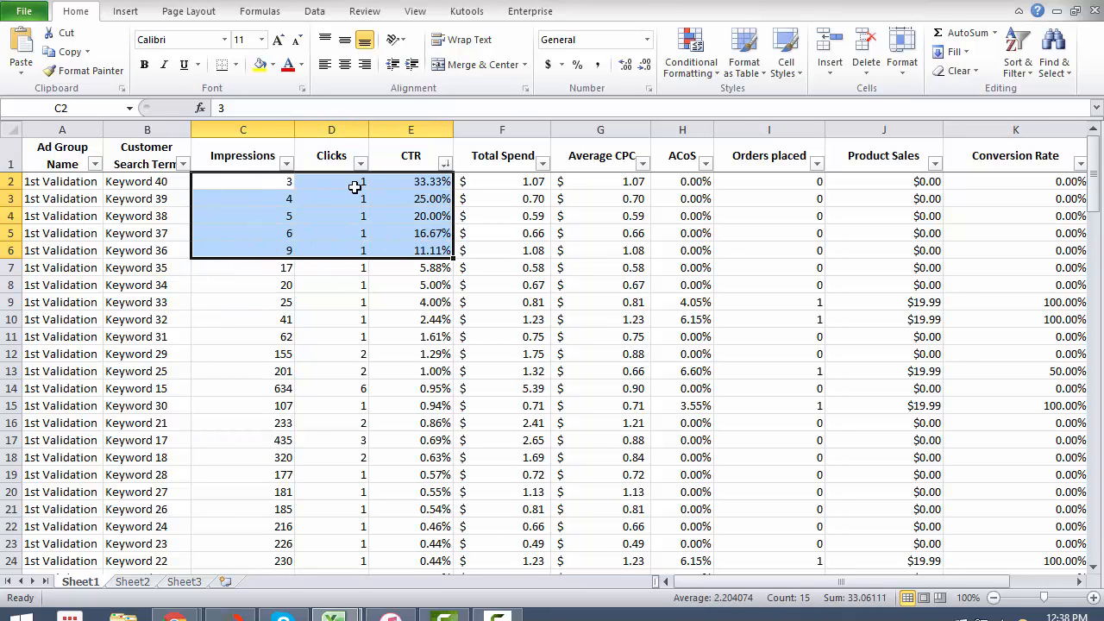
drag(246, 188, 569, 248)
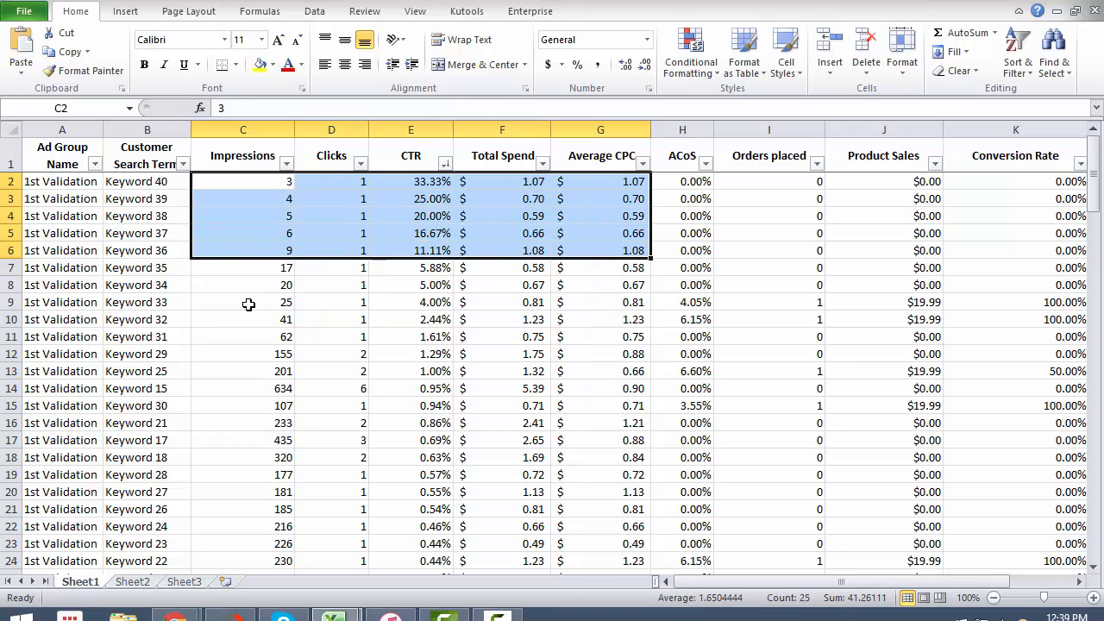
Compare the impressions, clicks and CTR of the next keywords by CTR in rows 7 to 15.
scroll(248, 304, down, 1)
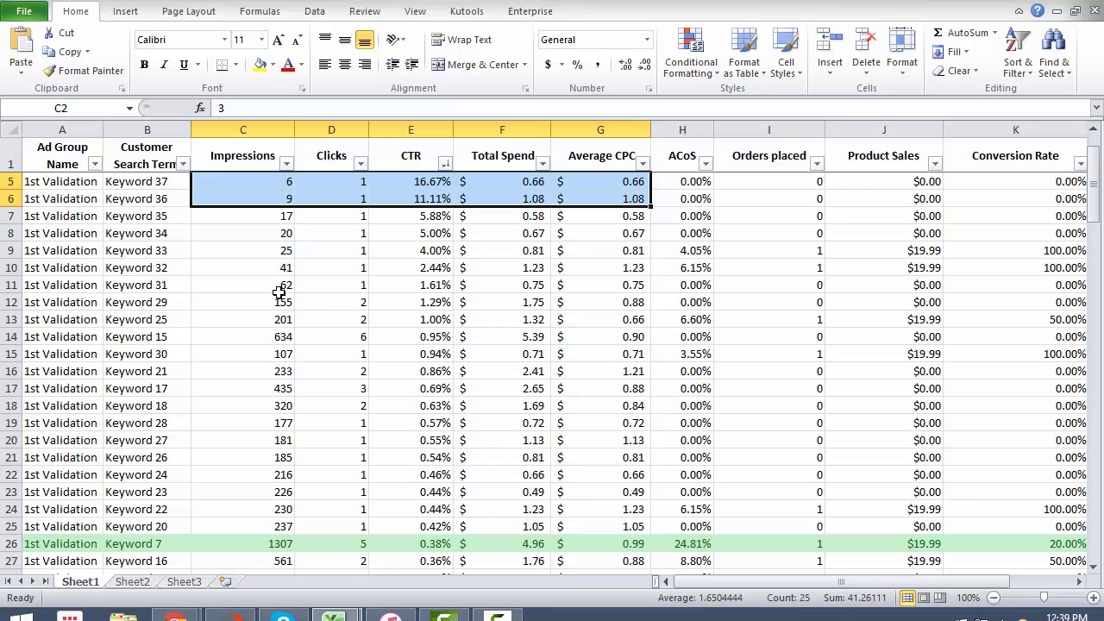
drag(271, 220, 435, 243)
drag(249, 265, 478, 332)
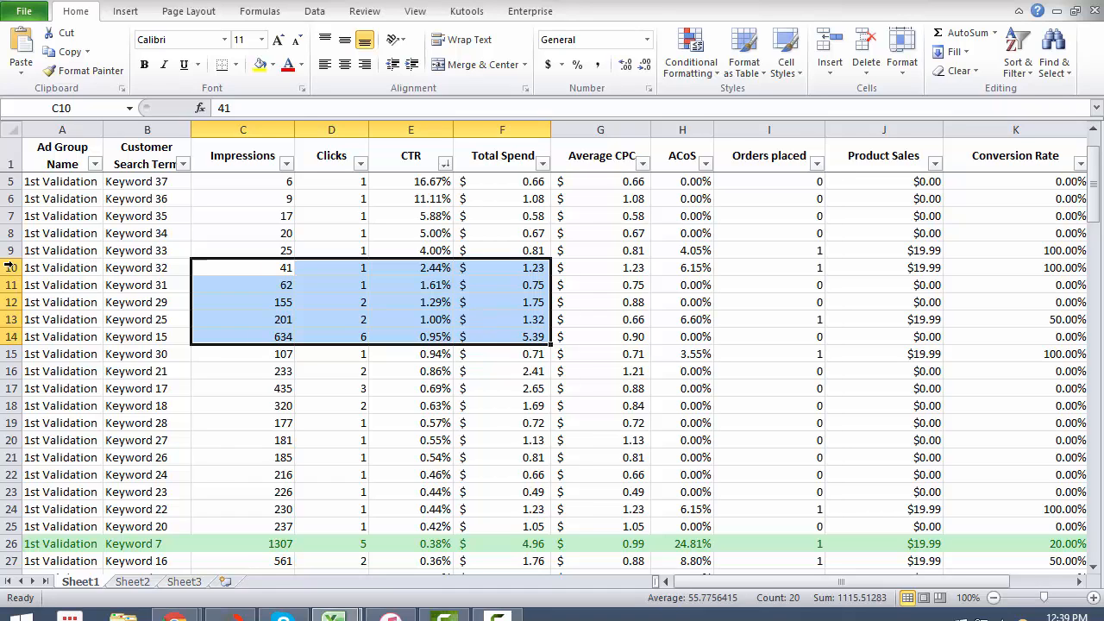
drag(9, 265, 17, 319)
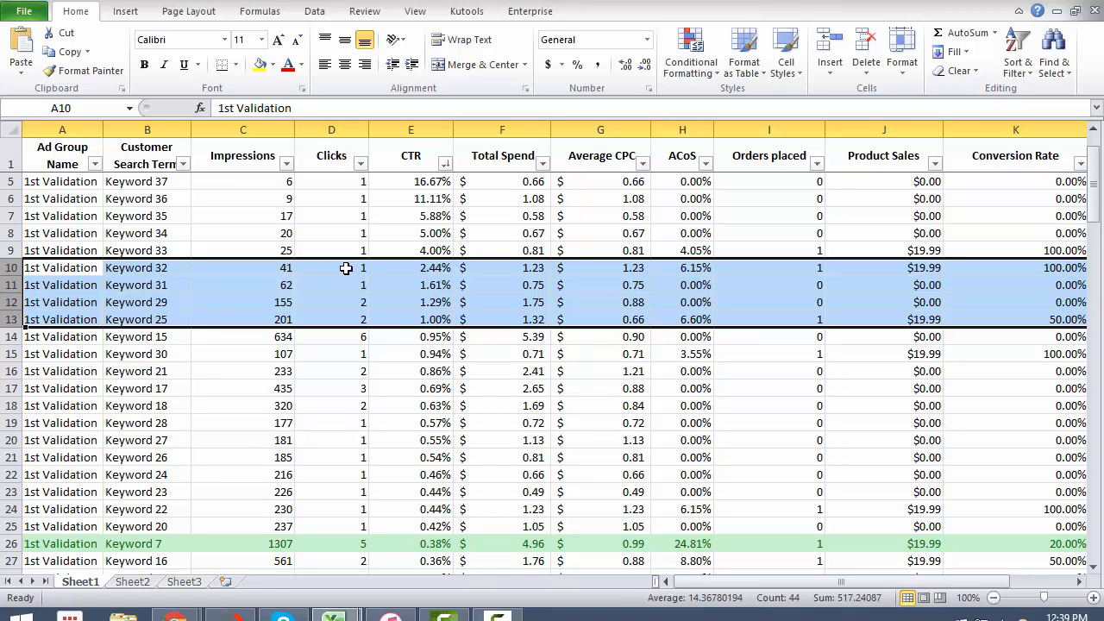
drag(344, 269, 350, 349)
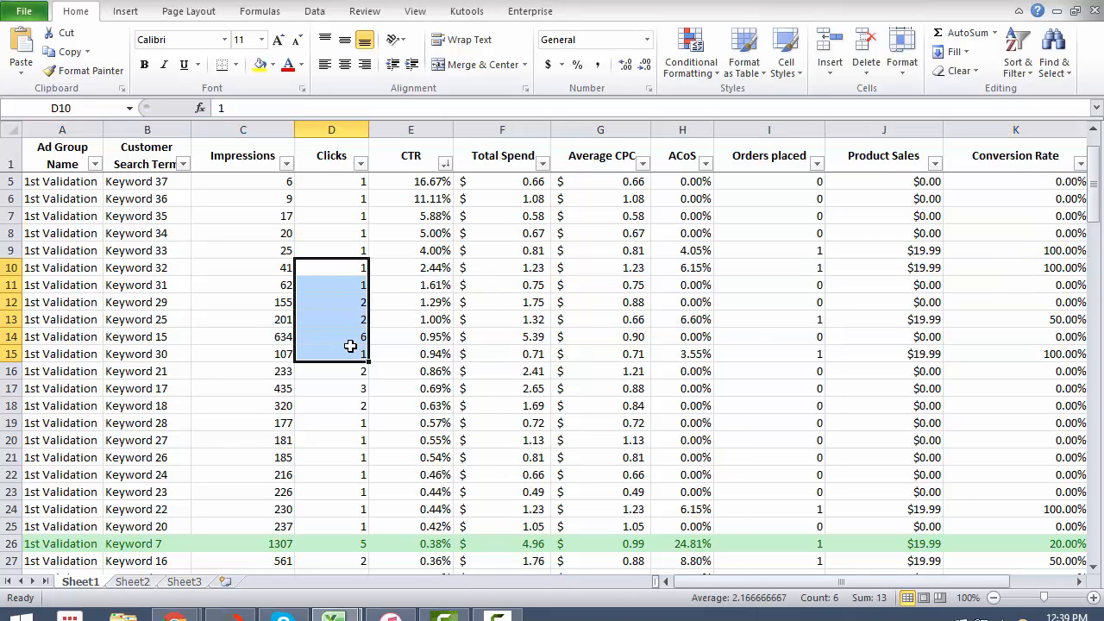
click(343, 289)
click(338, 337)
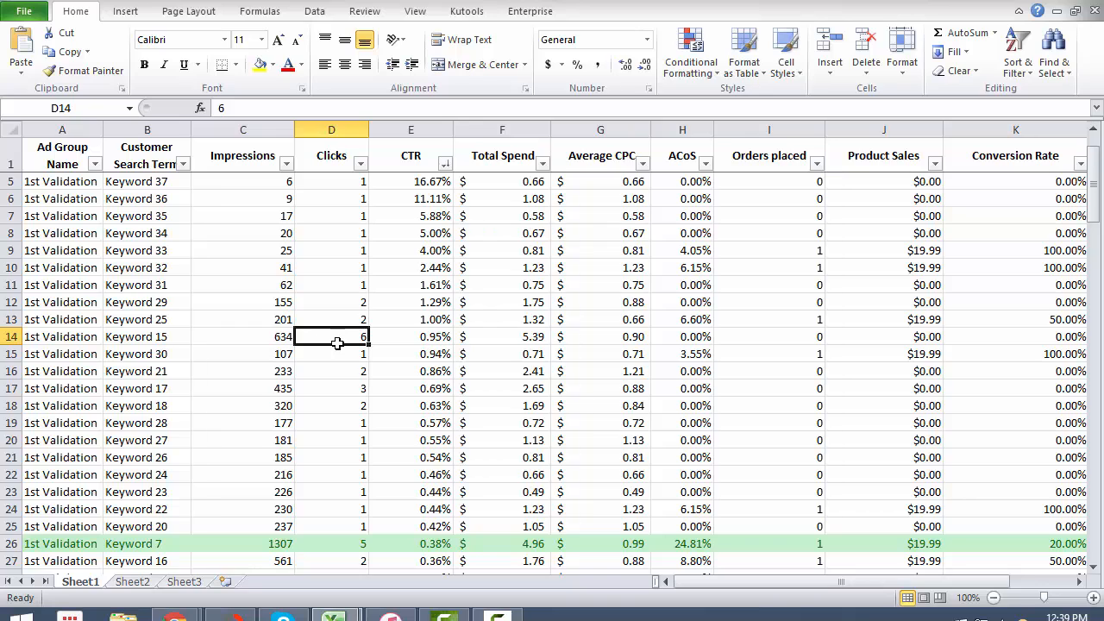
Check Keyword 15's impressions, clicks and CTR, and compare its CTR with those of Keyword 30 and Keyword 21.
drag(337, 343, 435, 339)
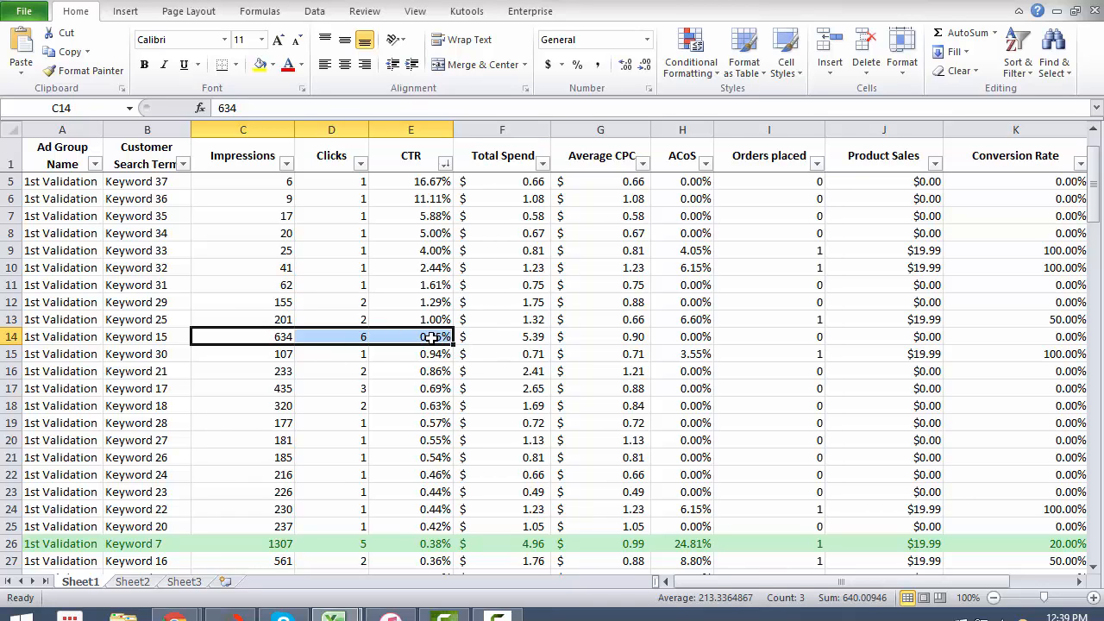
drag(433, 338, 231, 335)
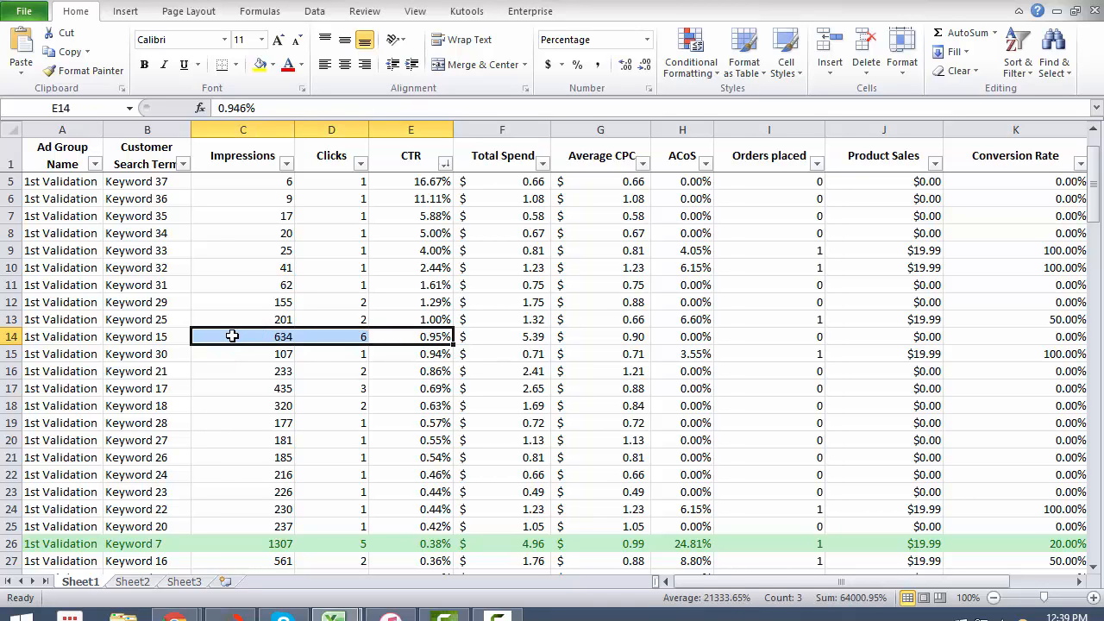
click(146, 336)
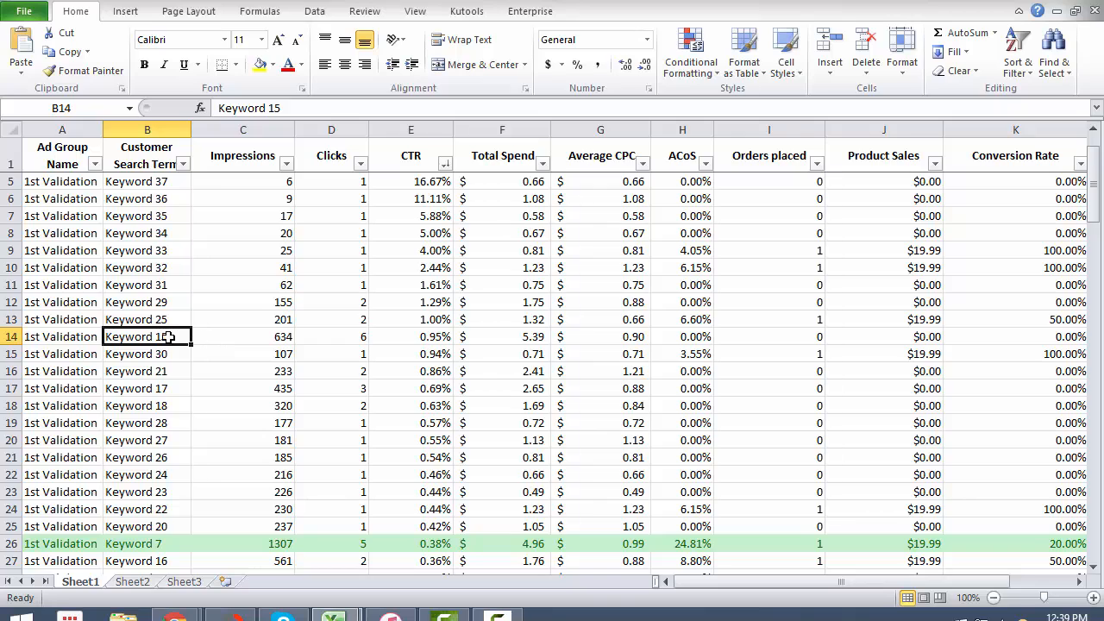
drag(167, 337, 324, 337)
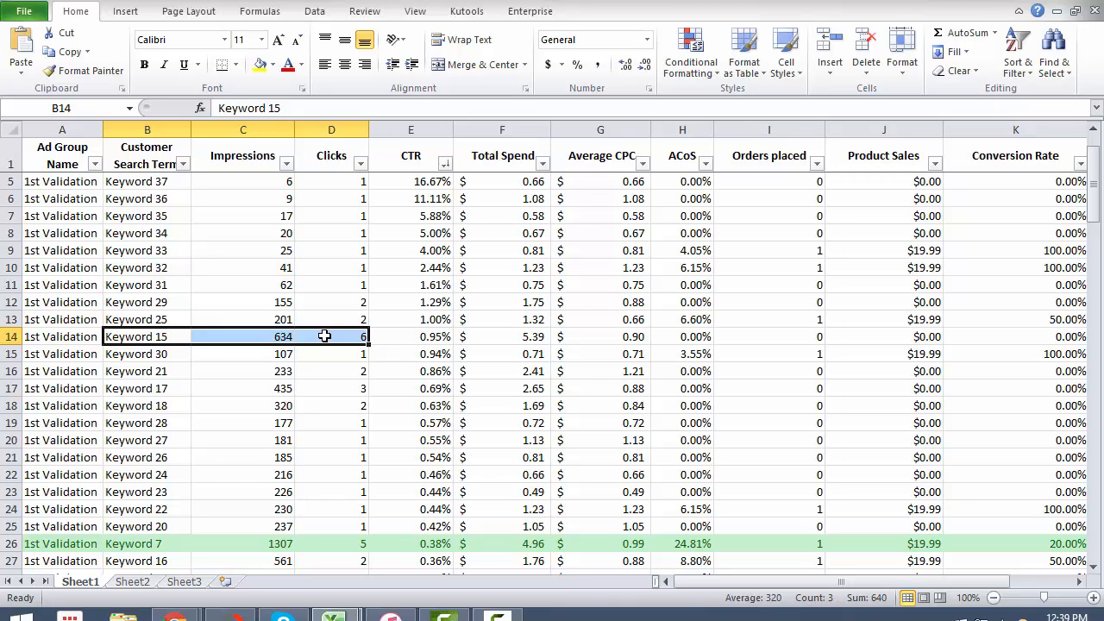
drag(409, 339, 150, 338)
click(129, 340)
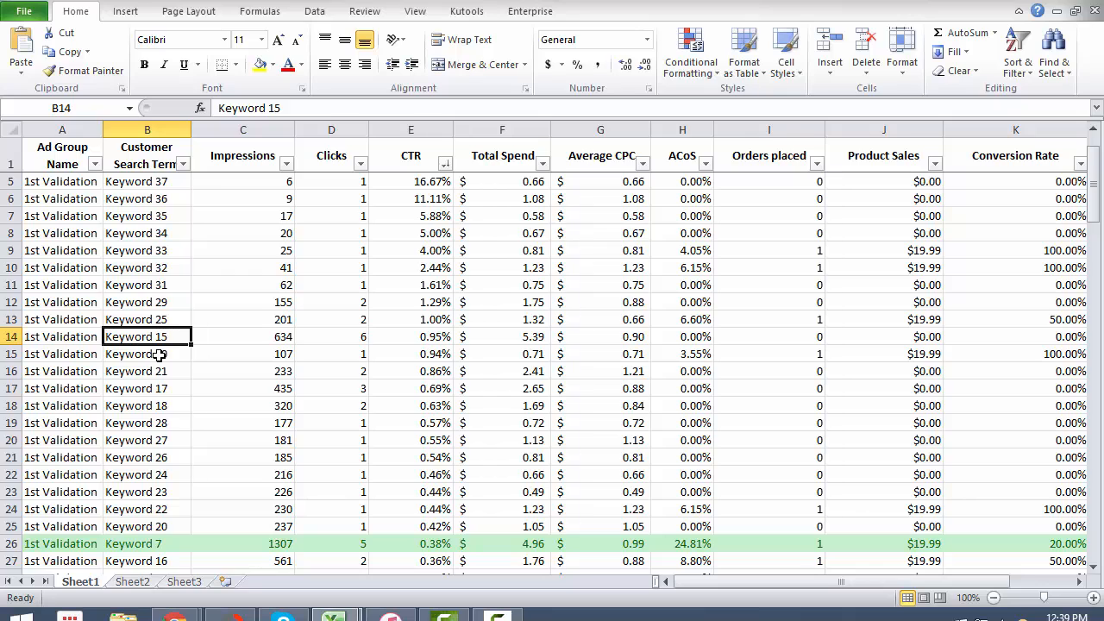
drag(423, 338, 430, 368)
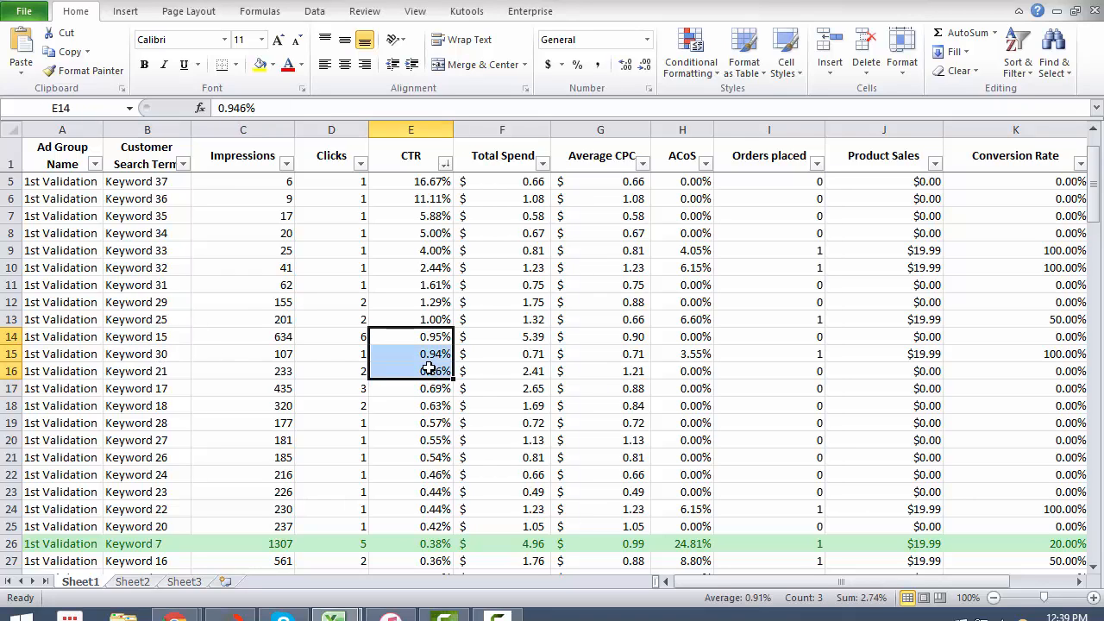
Compare Keywords 15, 30 and 21 up to their orders placed, and review Keyword 30's full row and the higher-CTR keywords above it.
drag(119, 338, 789, 372)
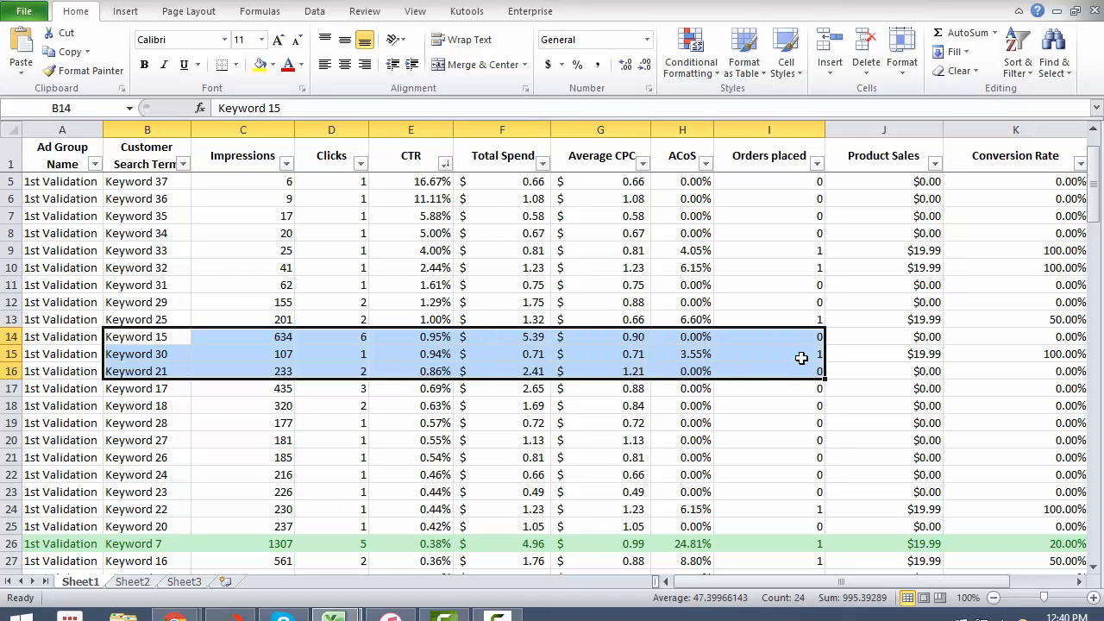
click(14, 352)
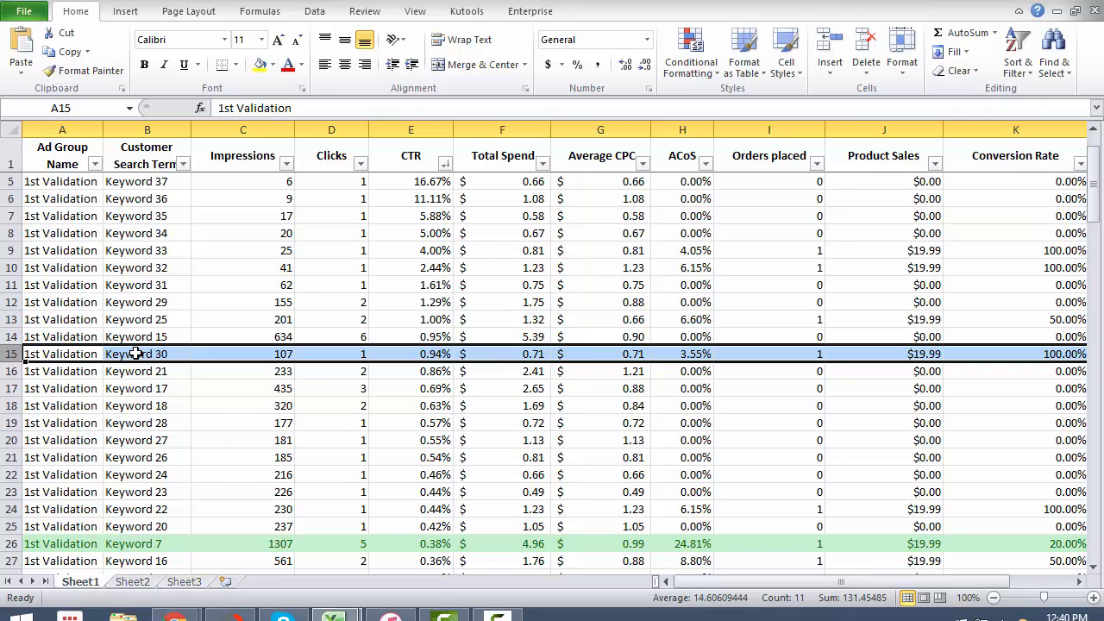
scroll(513, 390, up, 1)
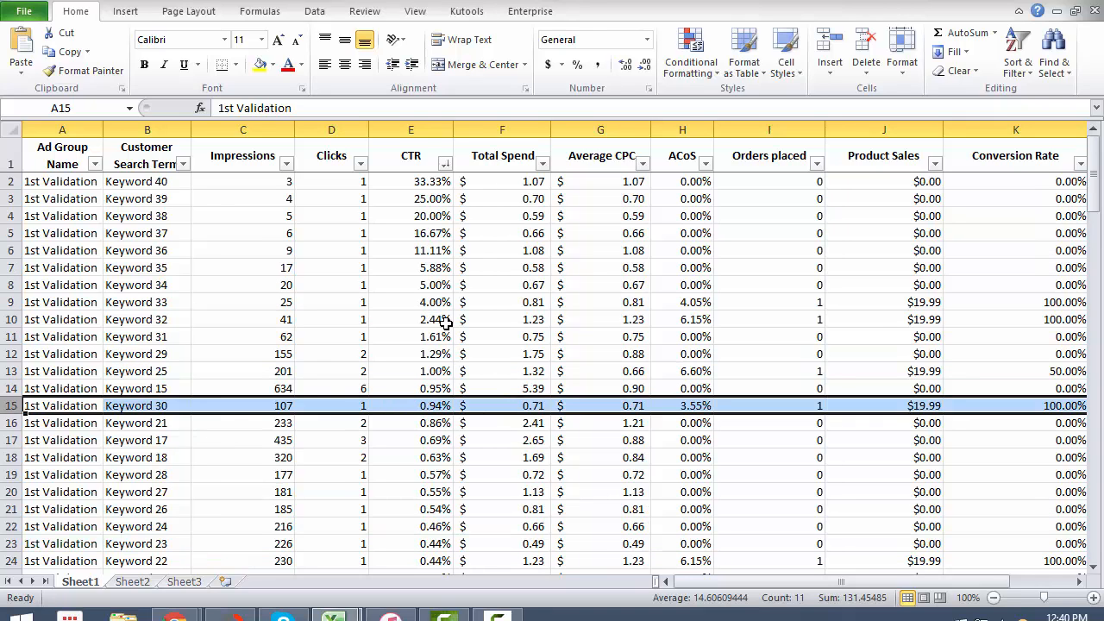
drag(178, 200, 503, 348)
click(407, 285)
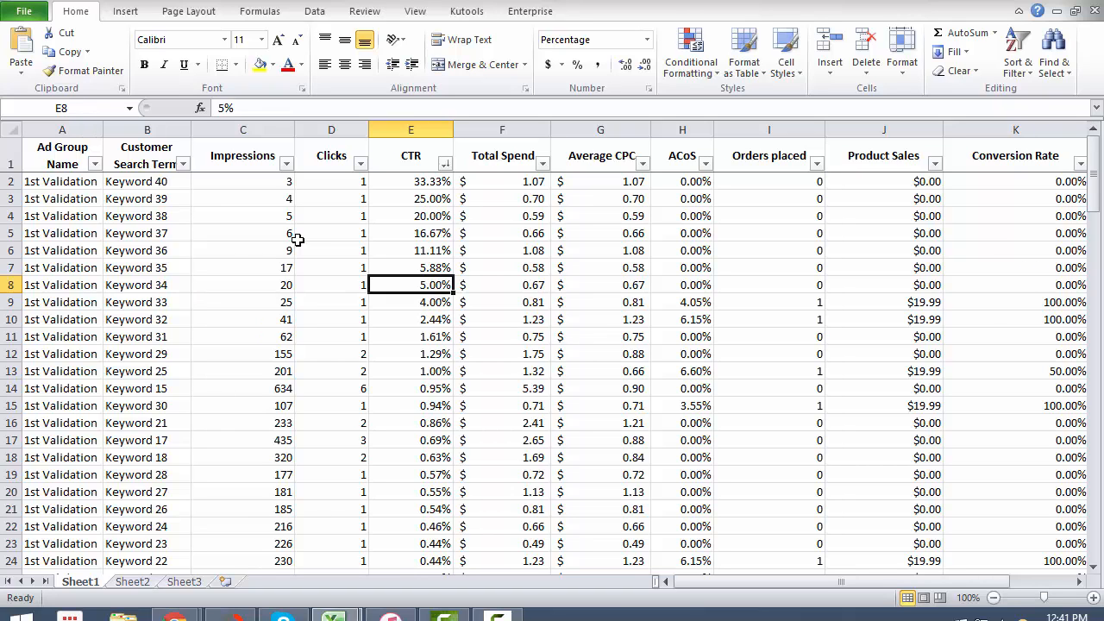
Sort the keyword table by Impressions from largest to smallest.
scroll(356, 229, down, 4)
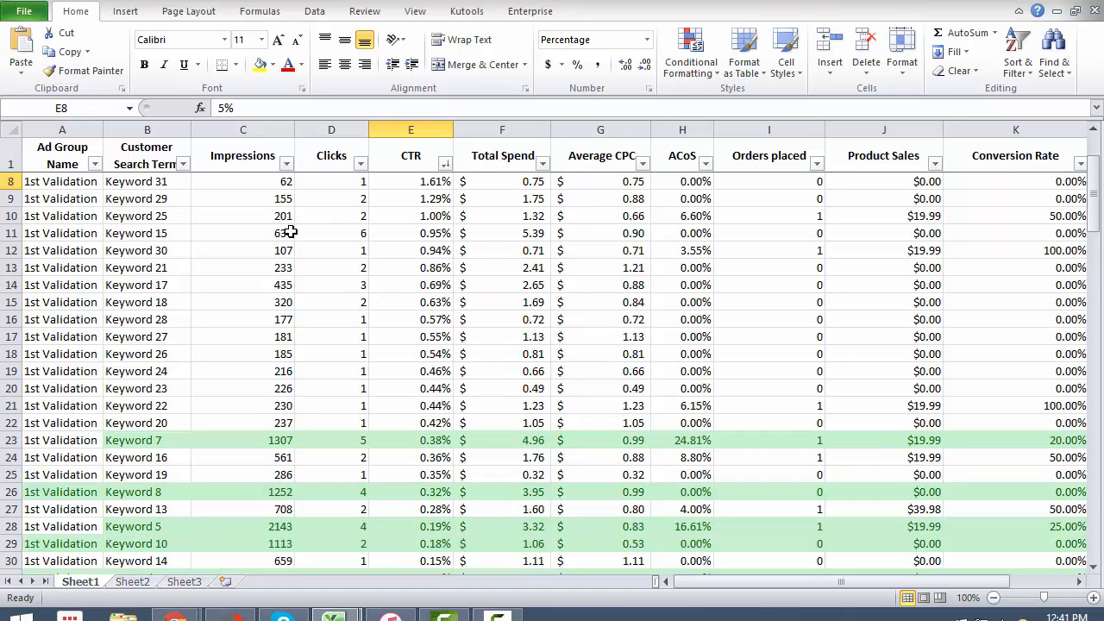
scroll(357, 259, up, 4)
click(287, 164)
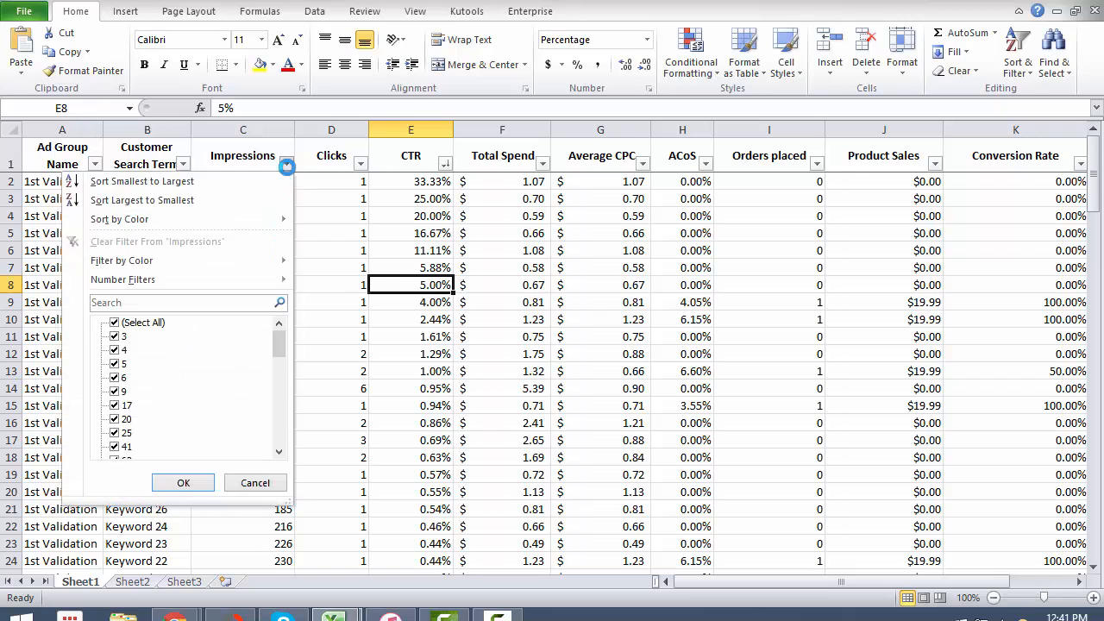
click(214, 207)
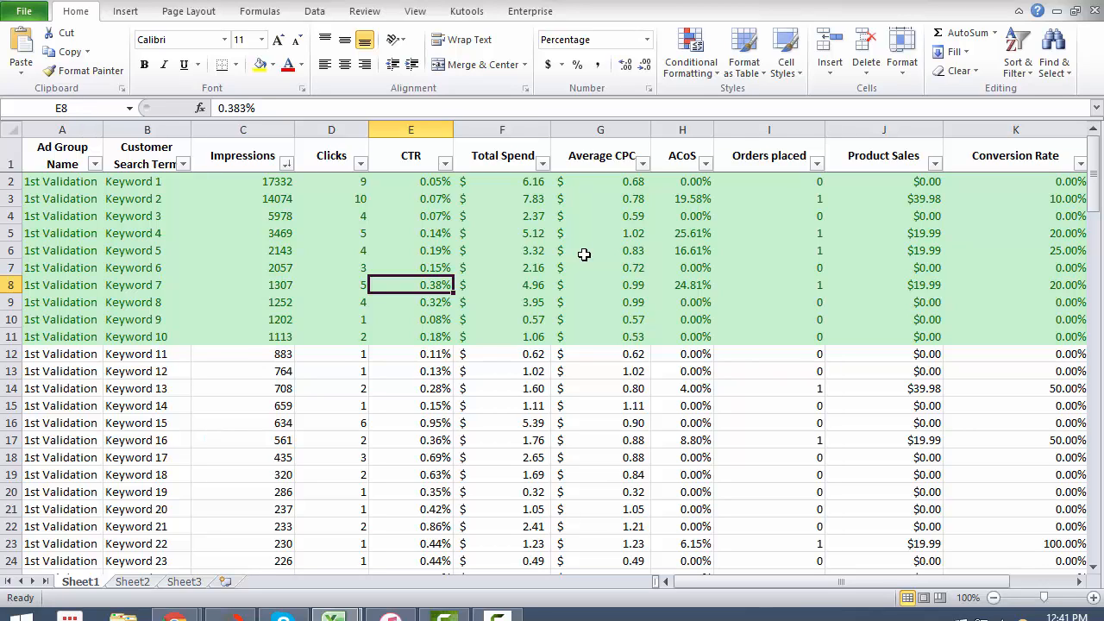
click(285, 164)
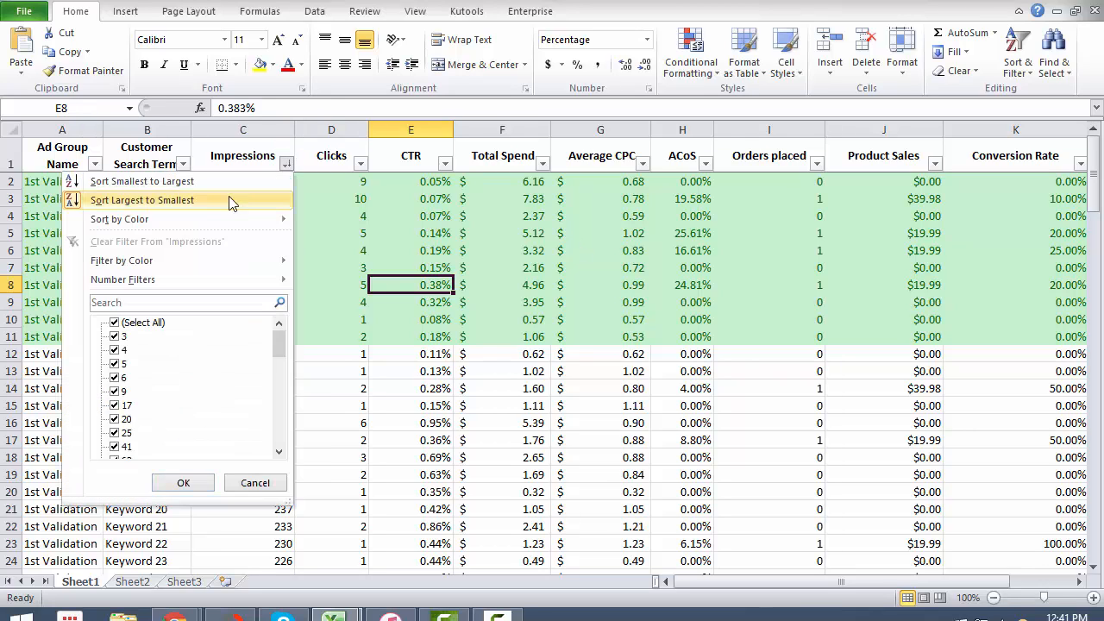
click(142, 200)
Review the ten green high-impression keywords, Keyword 1 to Keyword 10, in rows 2 to 11.
drag(35, 182, 443, 317)
drag(6, 181, 6, 336)
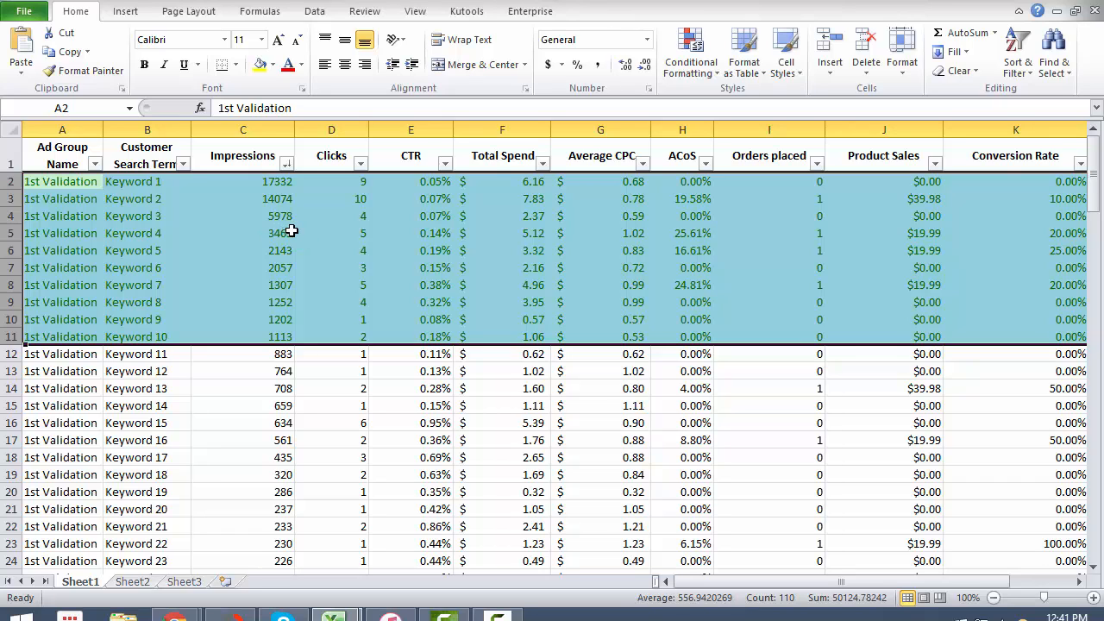
click(292, 232)
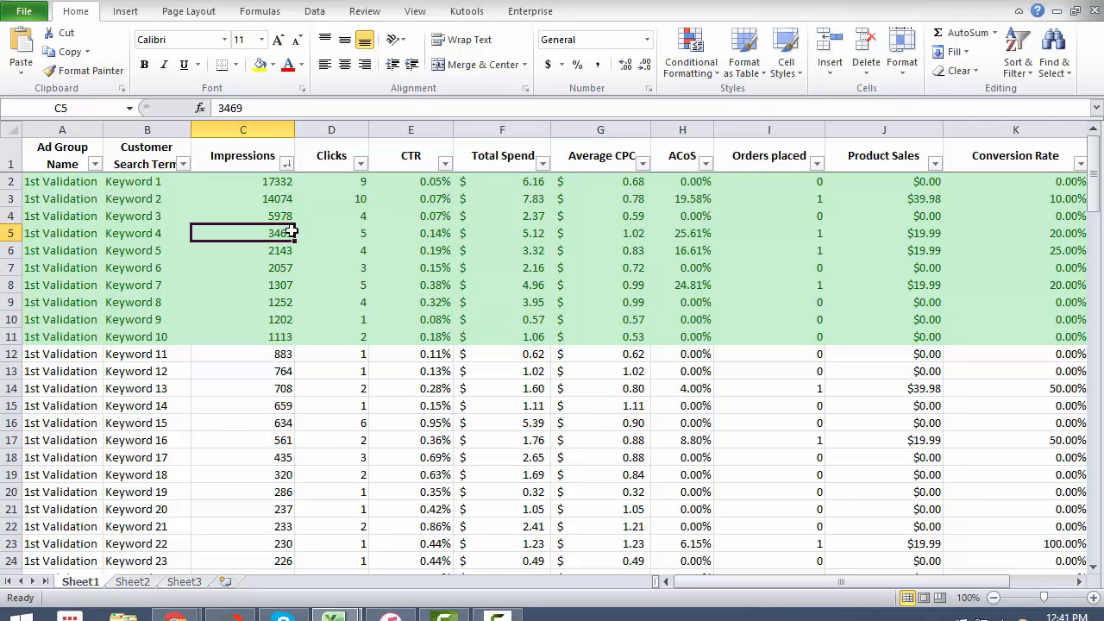